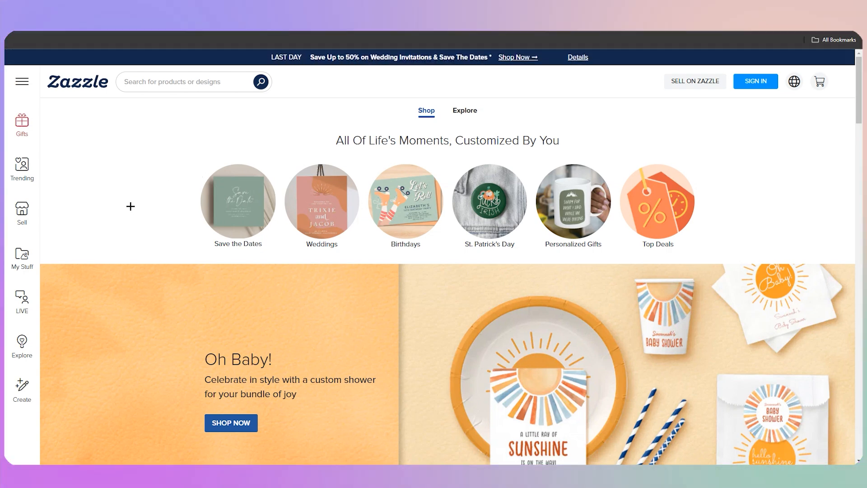
Look through the home page's gifting ideas, new products, inspiration articles and customer creations
scroll(145, 197, down, 5)
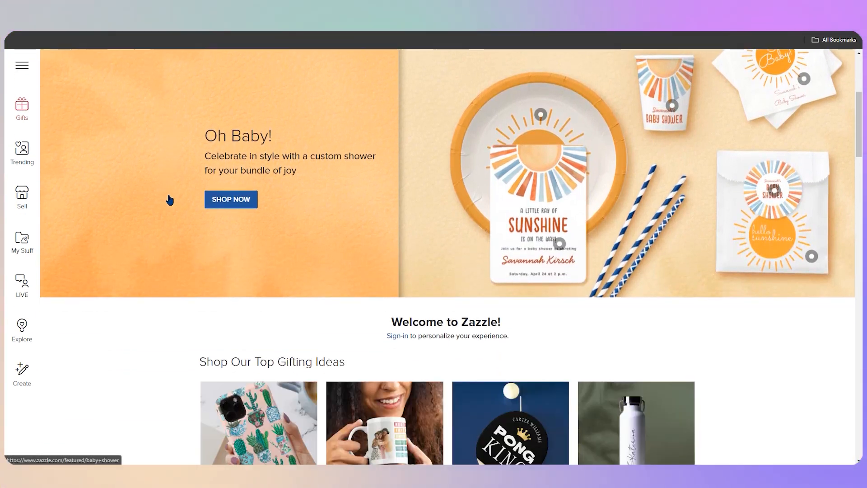
scroll(170, 201, down, 2)
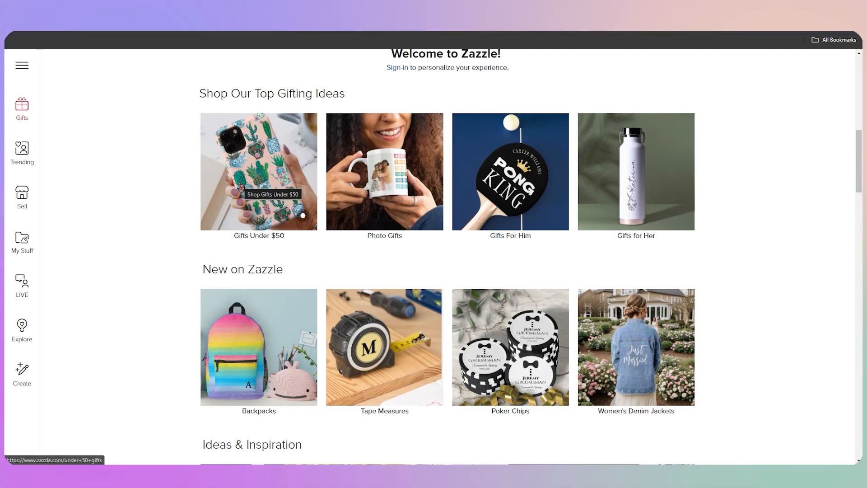
scroll(240, 187, down, 6)
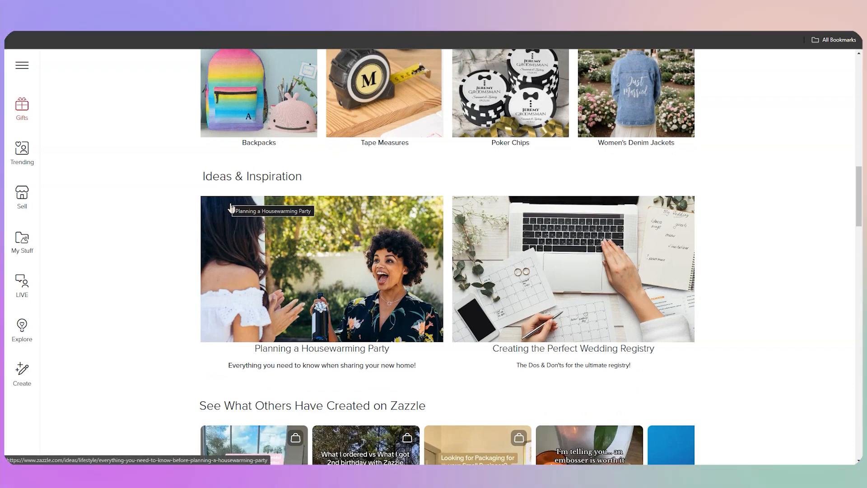
scroll(210, 294, down, 3)
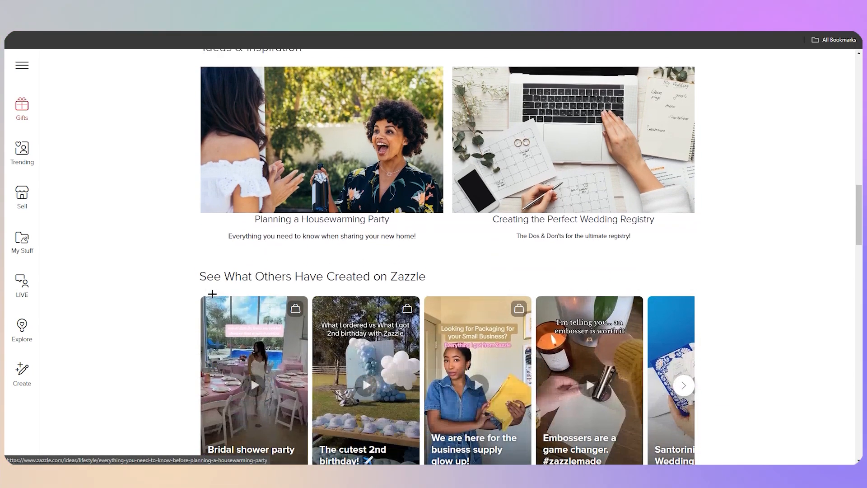
scroll(210, 294, up, 6)
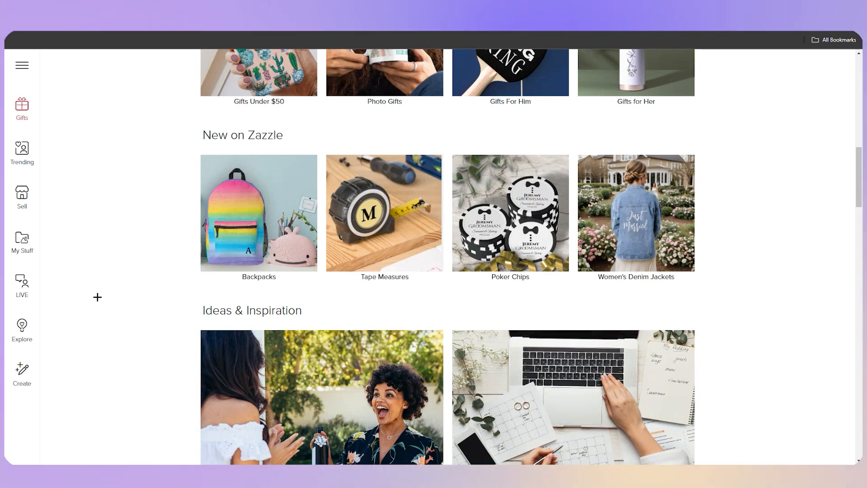
scroll(156, 293, up, 2)
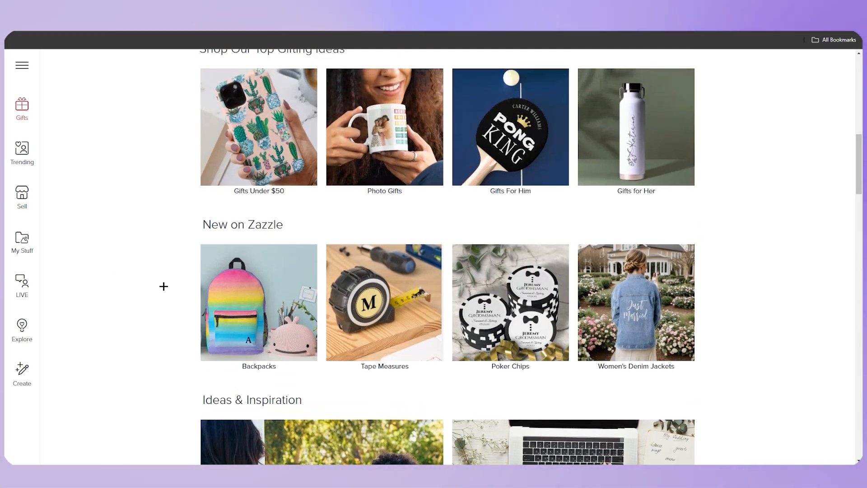
scroll(167, 289, up, 3)
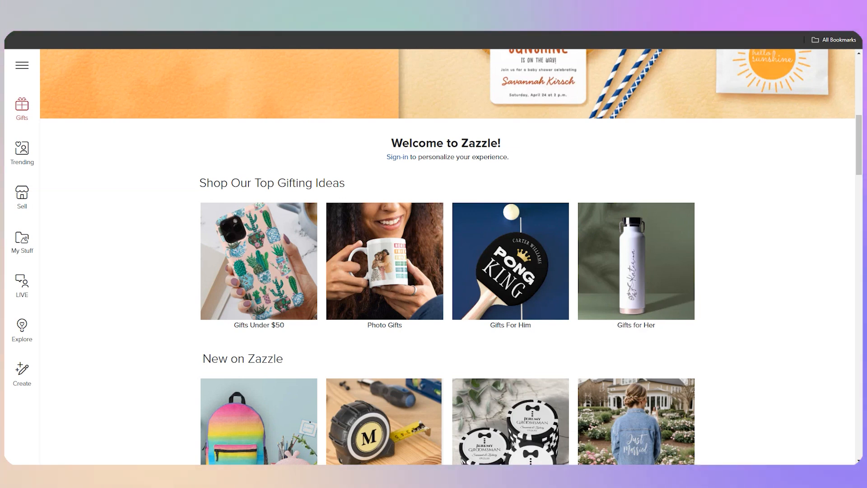
scroll(114, 240, up, 3)
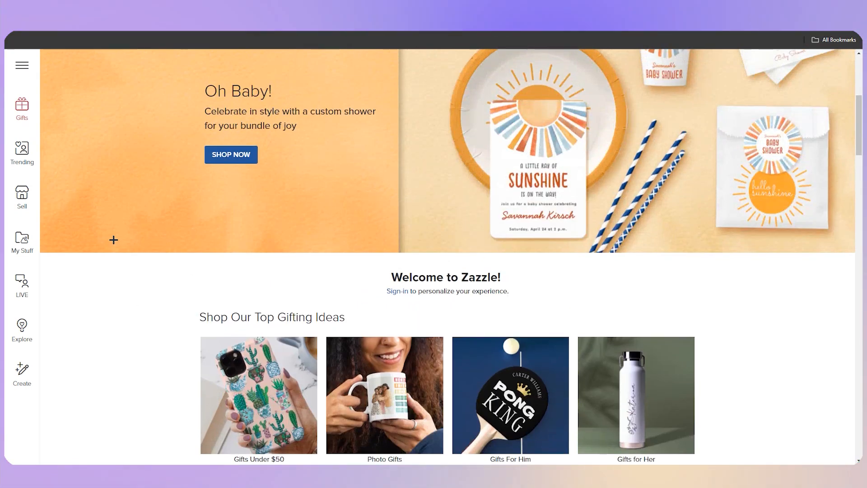
scroll(157, 276, up, 5)
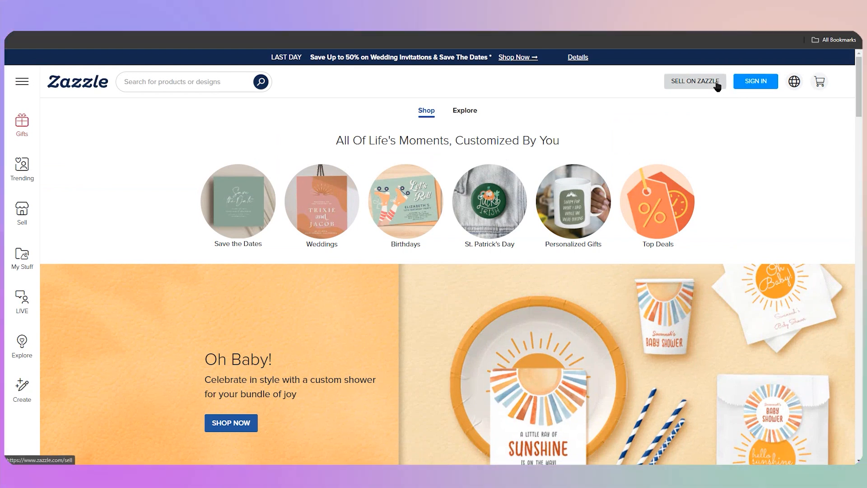
Start selling on Zazzle by signing in with the suggested Google account and acknowledging the email verification
click(718, 84)
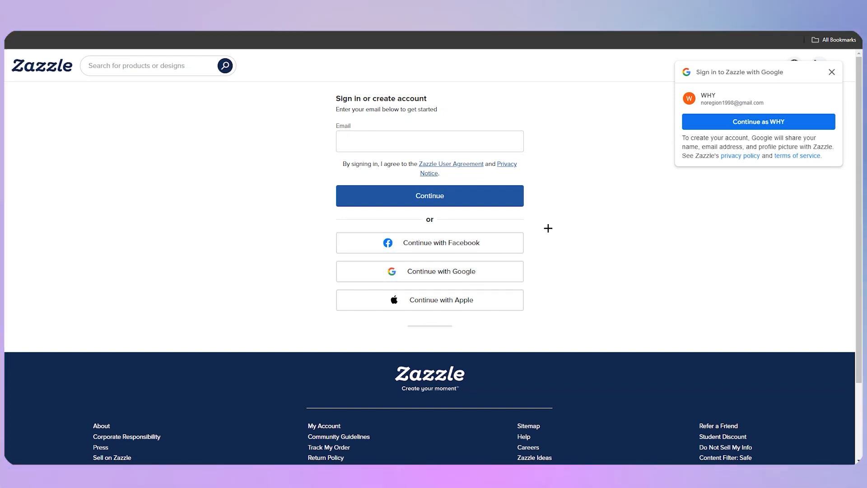
click(707, 125)
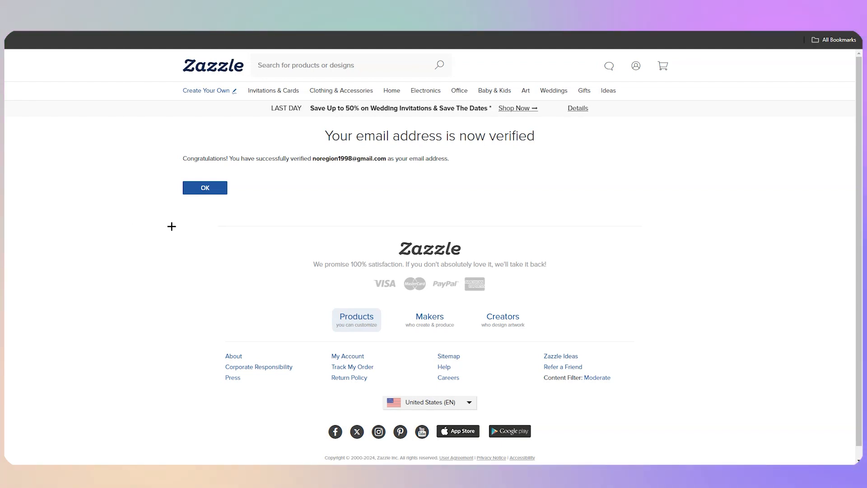
click(195, 191)
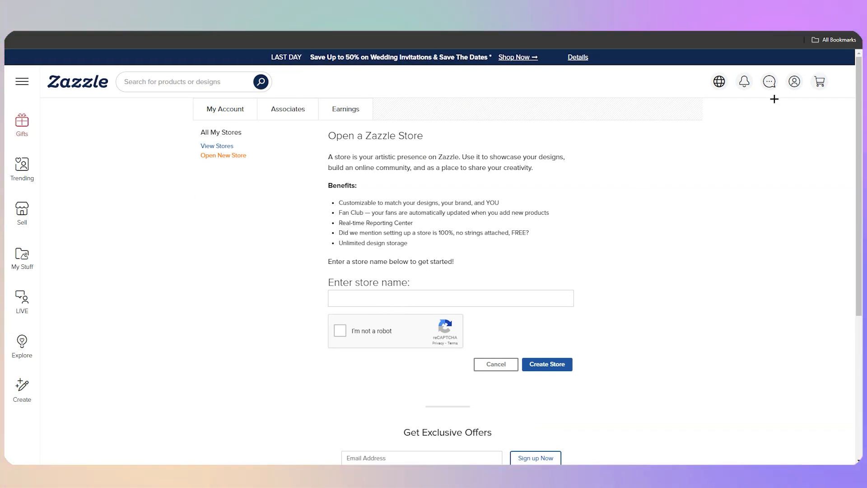
click(795, 82)
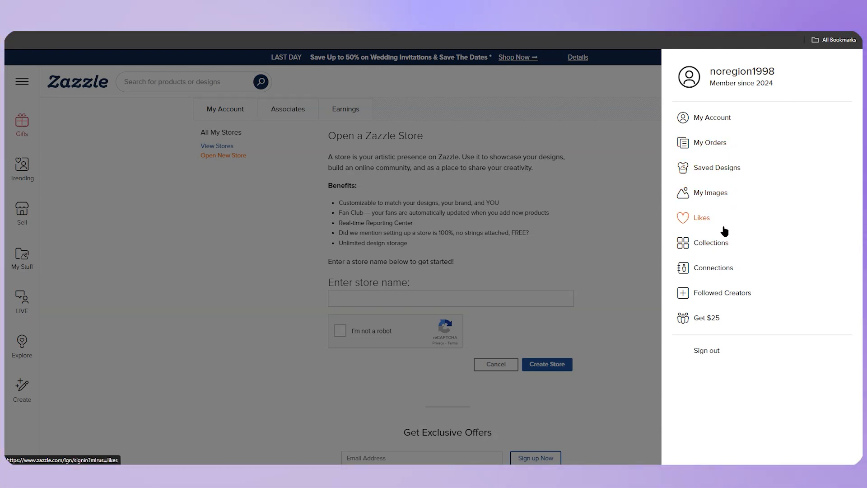
click(610, 265)
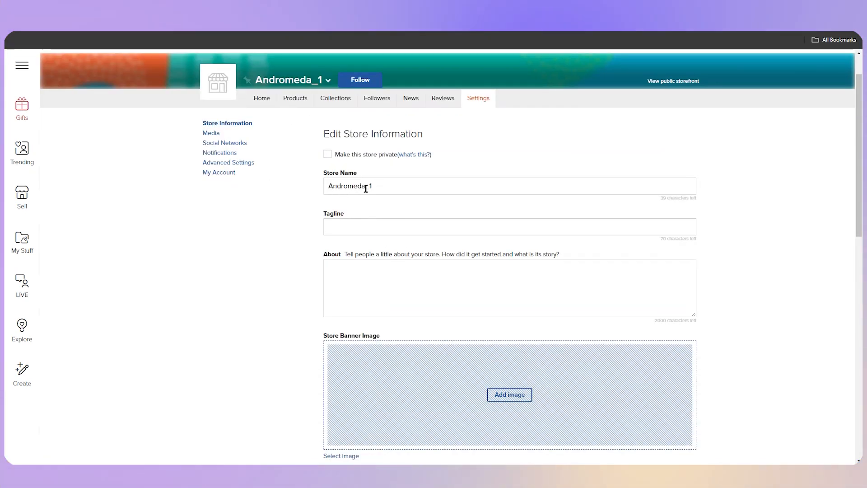
Review the Edit Store Information form, from the store name, tagline and banner fields down to tags and location information
scroll(387, 217, down, 3)
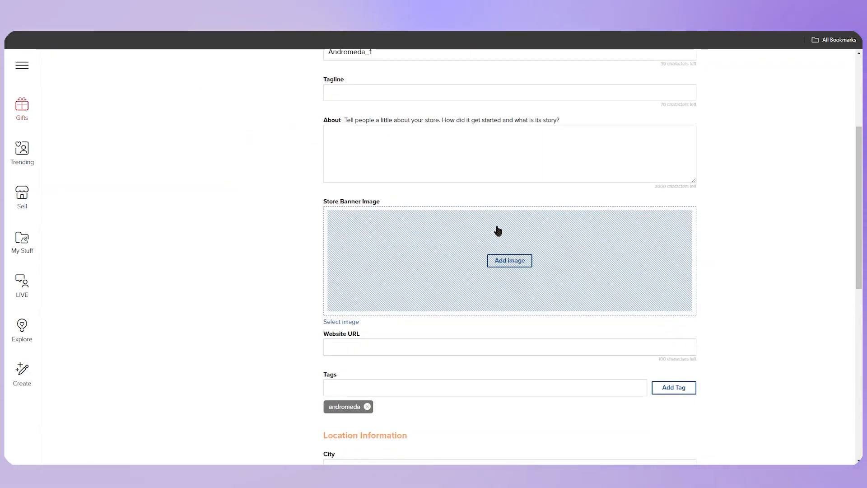
scroll(497, 230, up, 2)
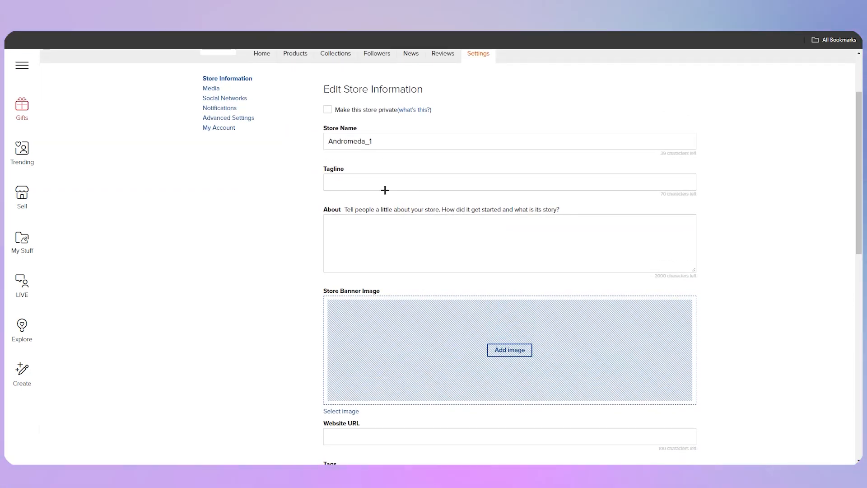
scroll(331, 229, down, 1)
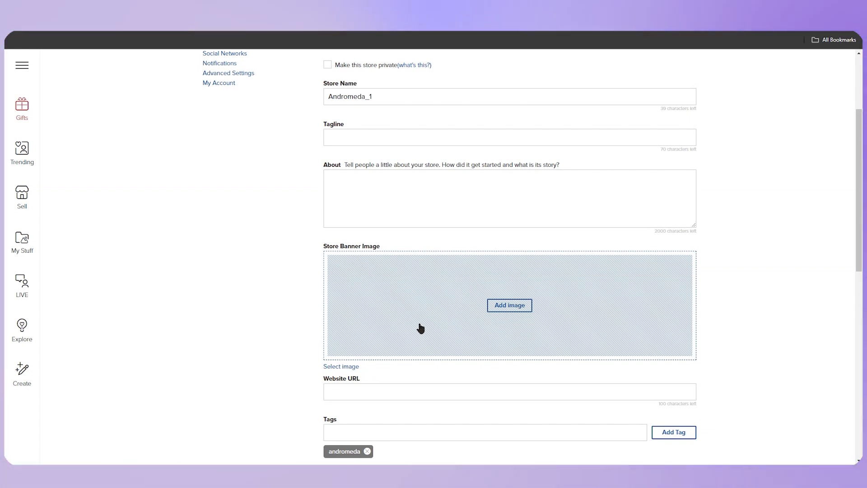
scroll(420, 328, down, 1)
scroll(379, 316, down, 1)
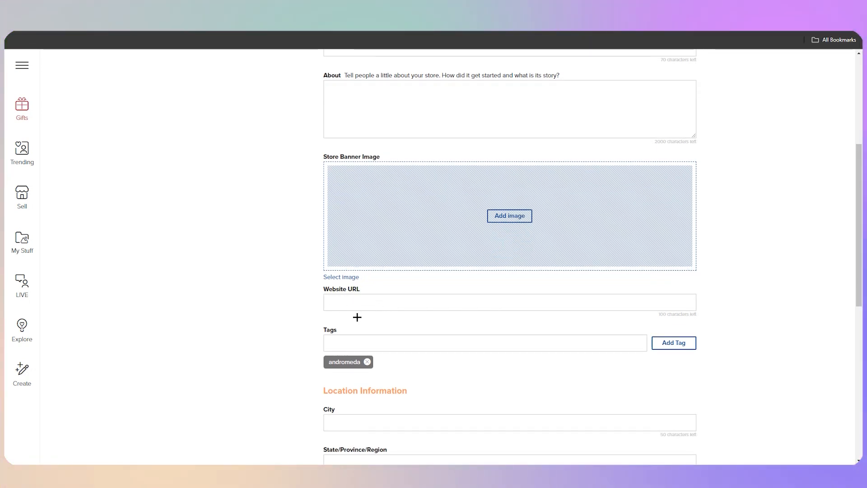
scroll(342, 303, down, 1)
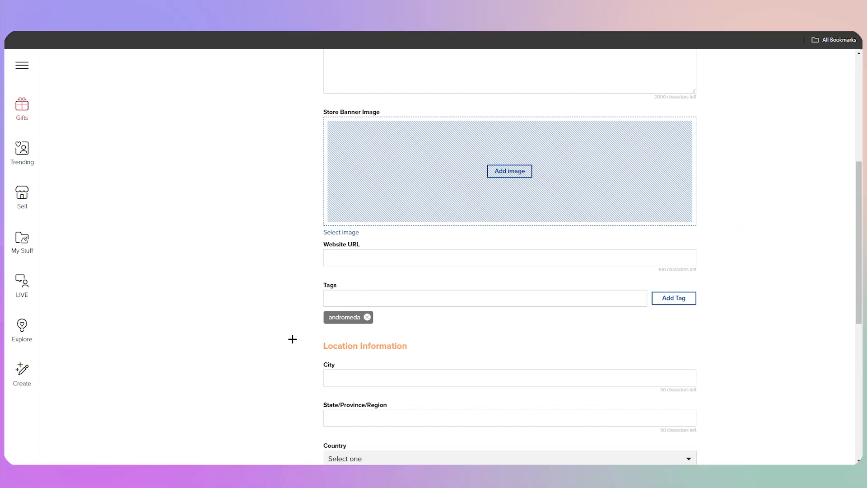
scroll(354, 280, down, 2)
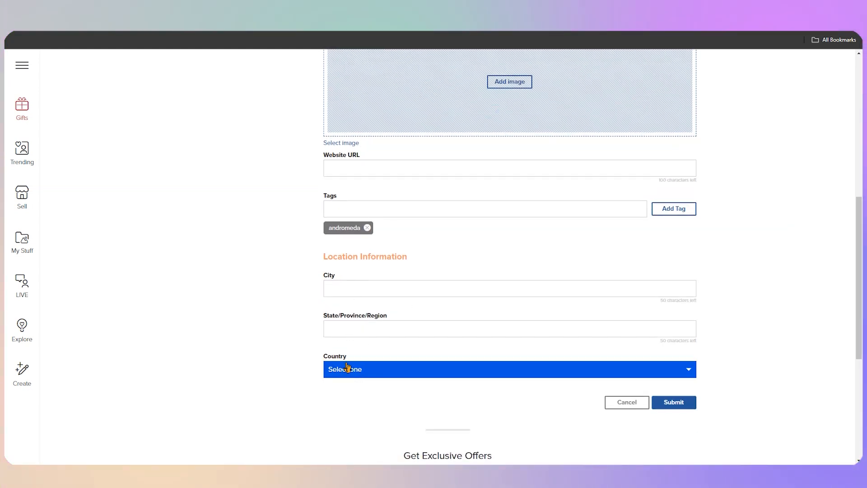
scroll(348, 367, up, 8)
scroll(347, 344, down, 2)
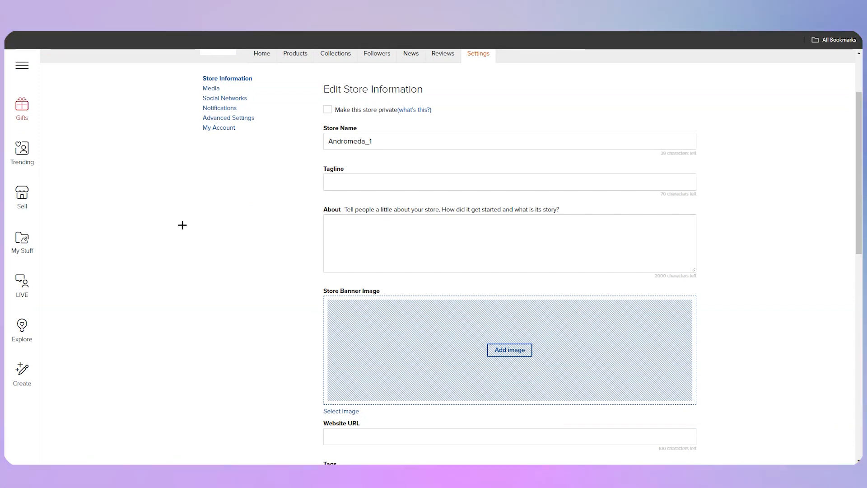
Set the tagline to "Print On Demand: Your Style, Your Way, Right Away!" and fill About with the description starting "Welcome to Andromeda"
click(372, 181)
text(Print On Demand: Your Style, Your Way, Right Away!)
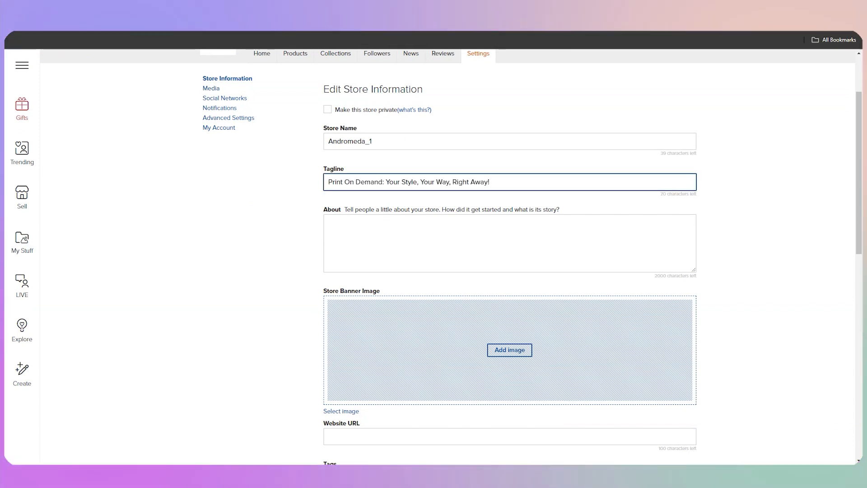
key(alt+Tab)
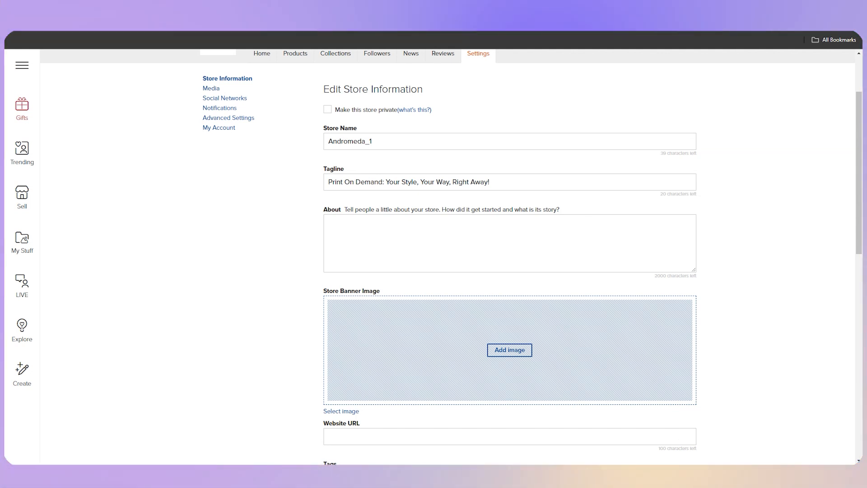
click(373, 220)
text(Welcome to Andromeda – Where Your Imagination Comes to Life! Discover a world of endless possibilities with our Print On Demand treasures. From custom apparel to unique accessories, express your individuality and make every purchase a personal masterpiece. Embrace the magic of on-demand printing – Your Style, Your Story, Delivered with Love. Unleash creativity, shop smarter, and wear your uniqueness proudly at Andromeda)
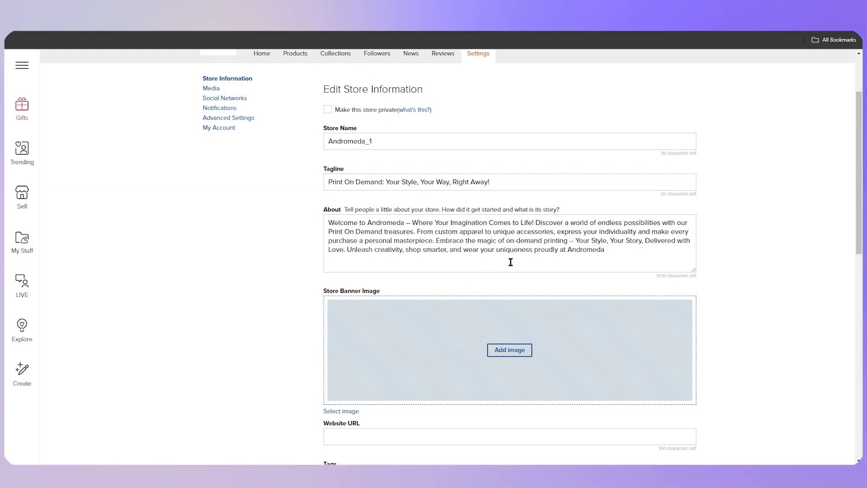
Add the wide galaxy picture from the media library as the store banner image
scroll(555, 356, down, 1)
click(510, 305)
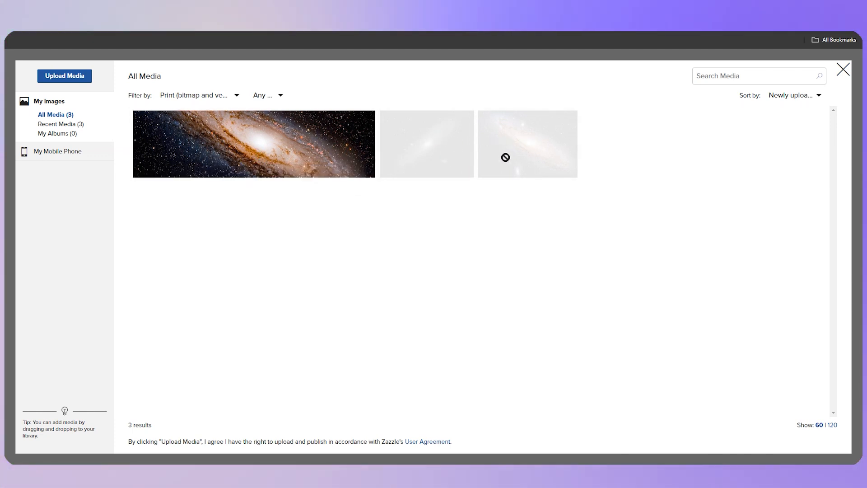
mouse_move(429, 148)
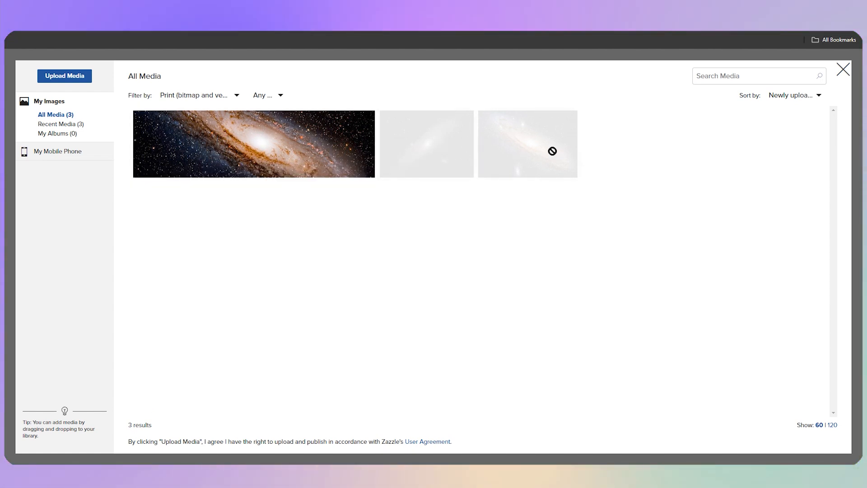
click(343, 149)
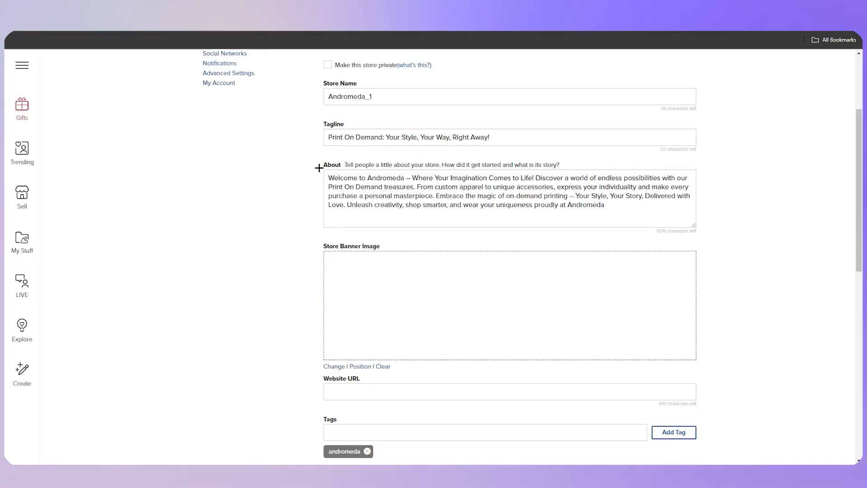
mouse_move(453, 323)
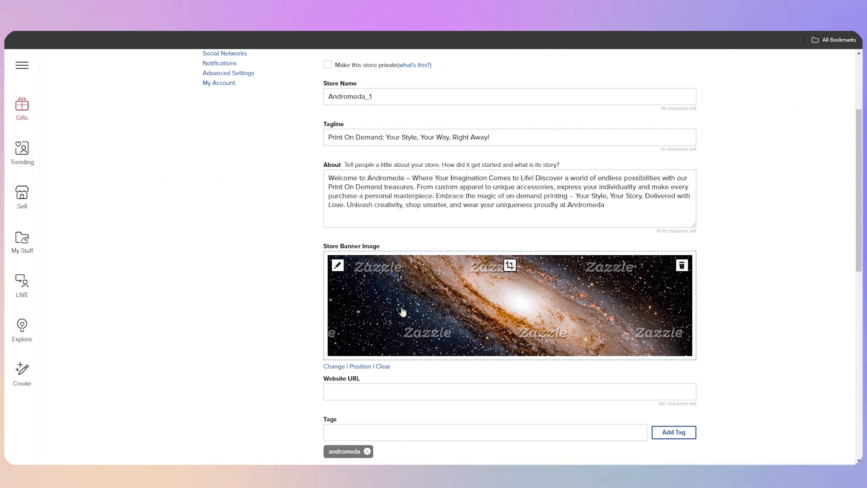
Submit the store information with the website URL and location fields left blank
scroll(300, 364, down, 3)
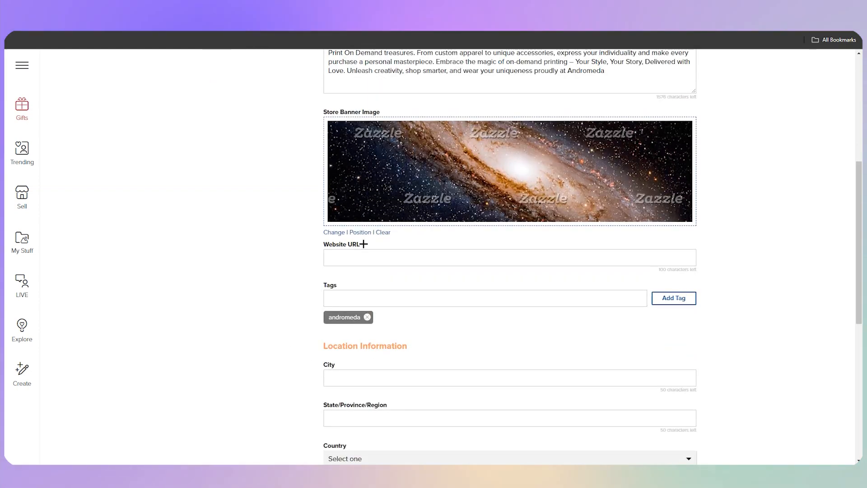
scroll(354, 292, down, 2)
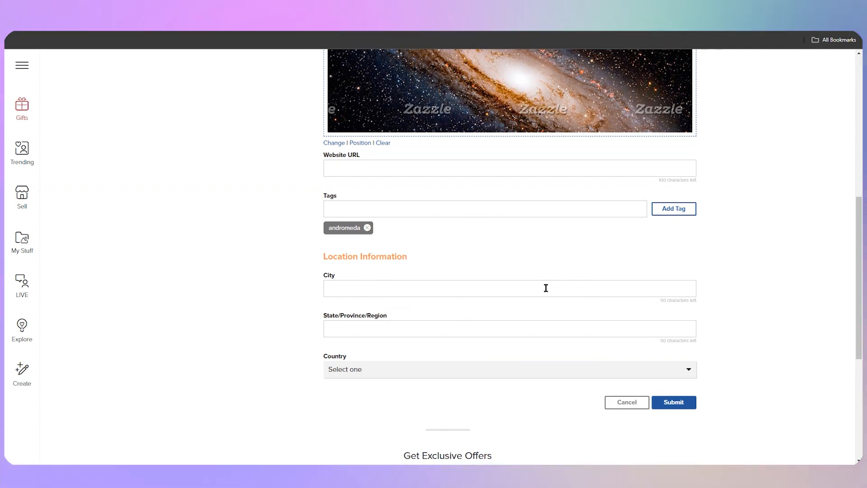
click(672, 402)
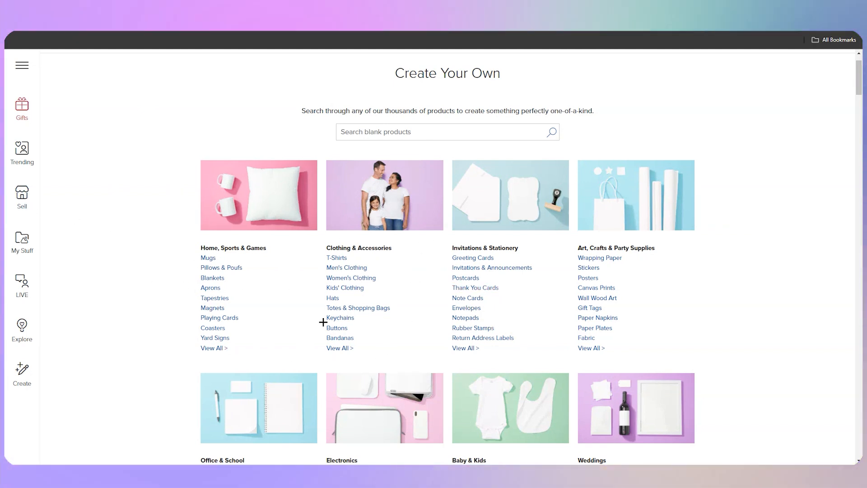
Browse the blank product categories on the Create Your Own page, from home and clothing to baby and weddings
scroll(461, 235, down, 1)
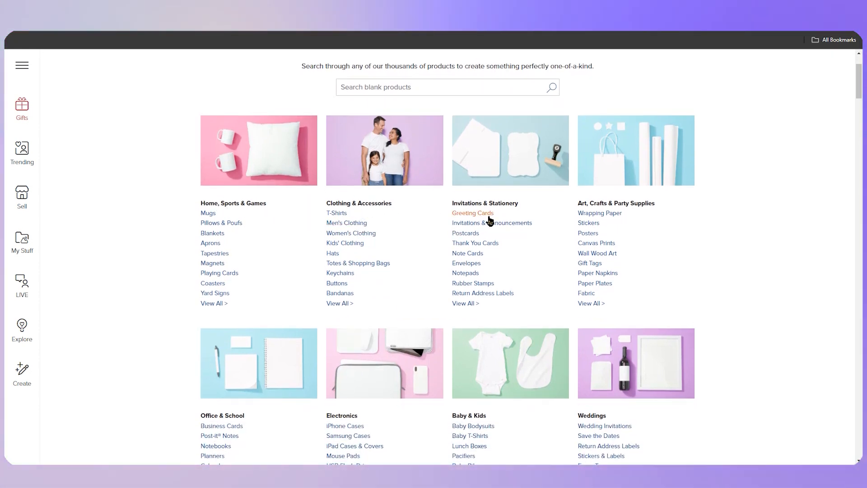
scroll(632, 262, down, 2)
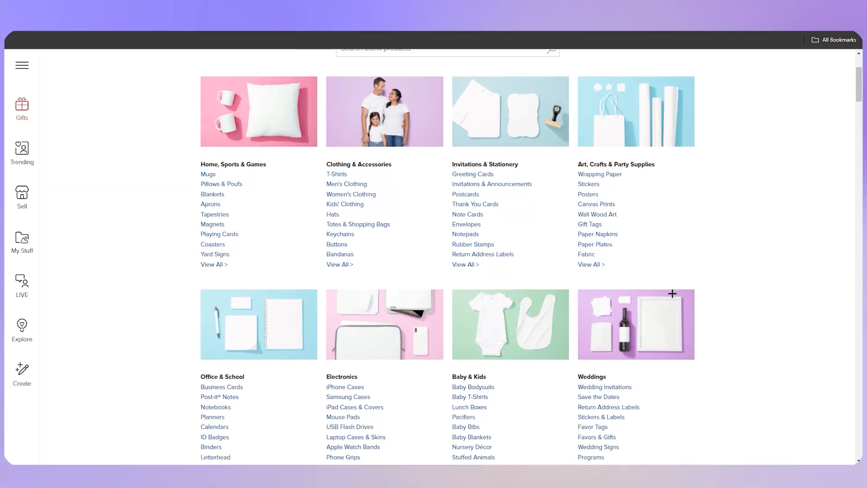
scroll(673, 294, down, 2)
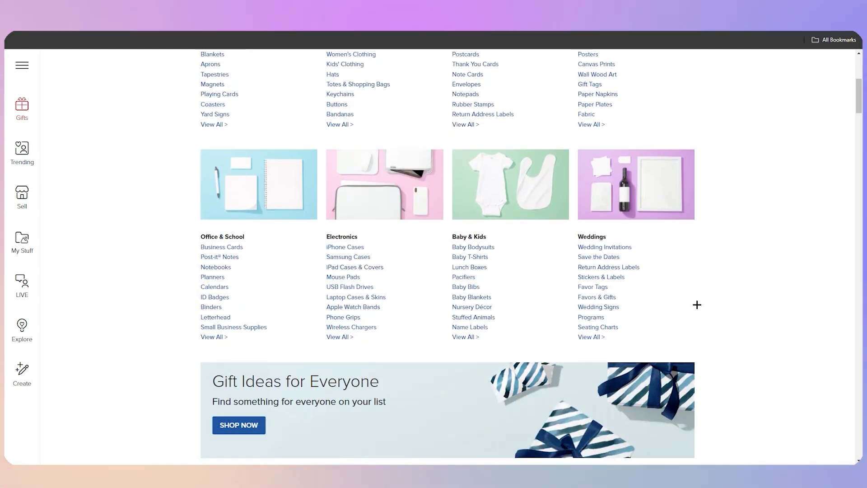
scroll(723, 303, up, 5)
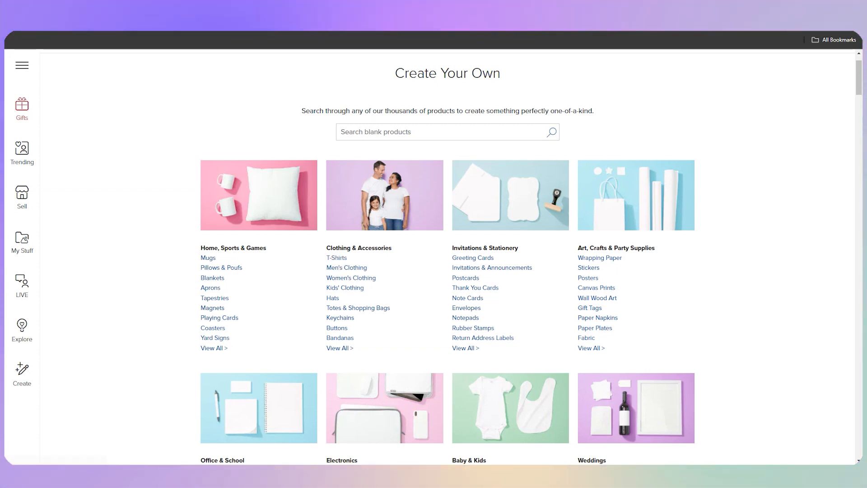
Open the blank T-Shirts category under Clothing & Accessories
click(337, 258)
scroll(662, 242, up, 4)
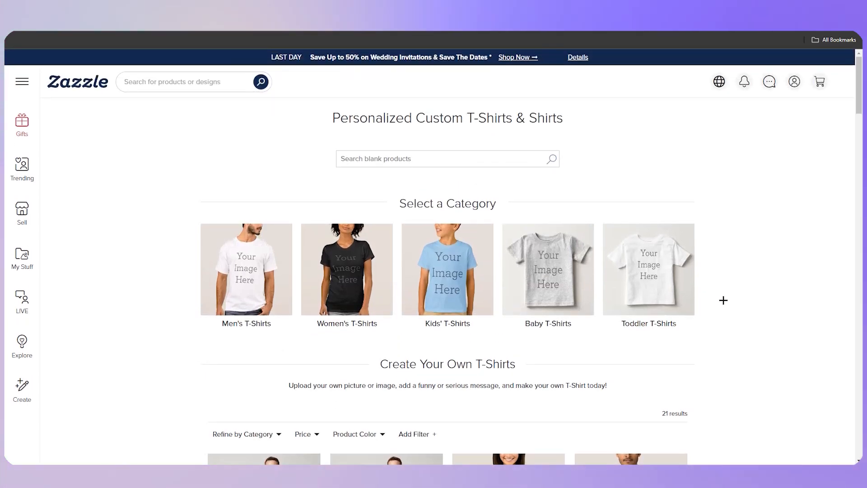
scroll(724, 299, down, 2)
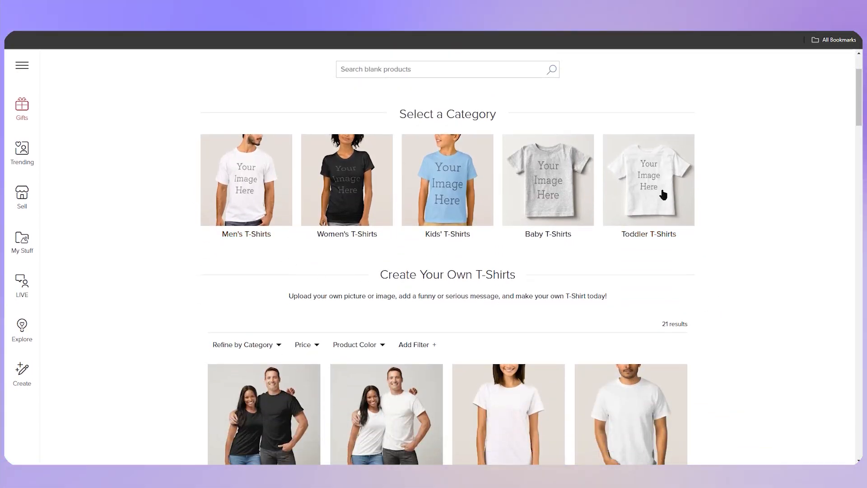
Look through the blank T-shirt styles, prices and color swatches, including the men's embroidered long sleeve T-shirt's colors
scroll(799, 249, down, 2)
scroll(799, 249, down, 2)
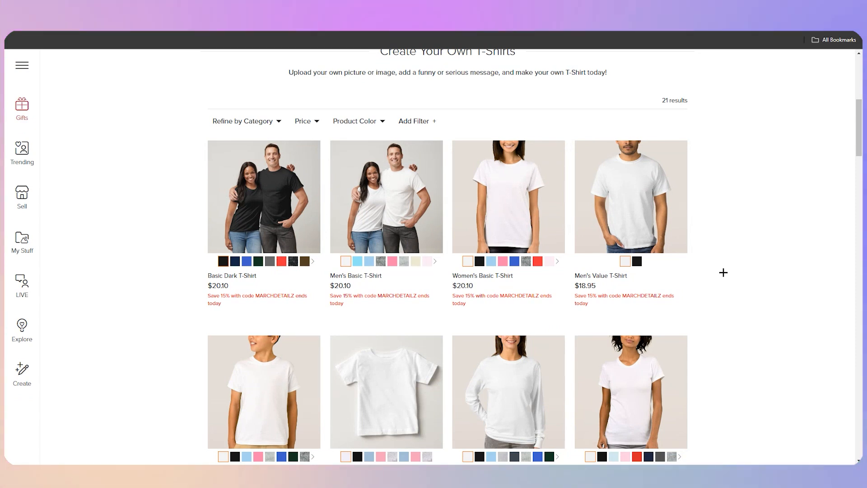
scroll(724, 280, down, 1)
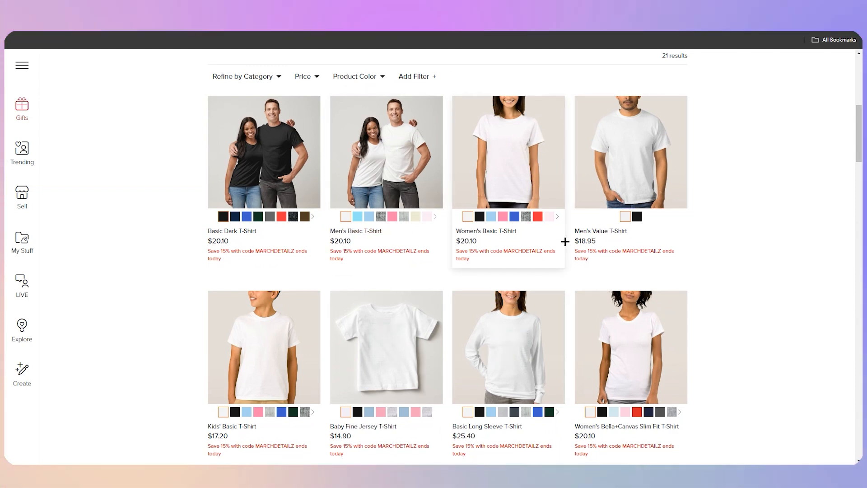
scroll(690, 360, down, 5)
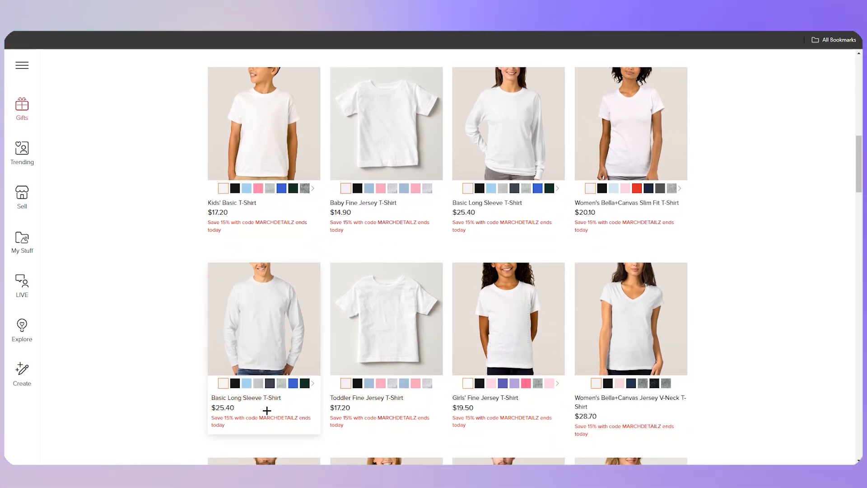
scroll(268, 318, down, 2)
scroll(268, 318, down, 5)
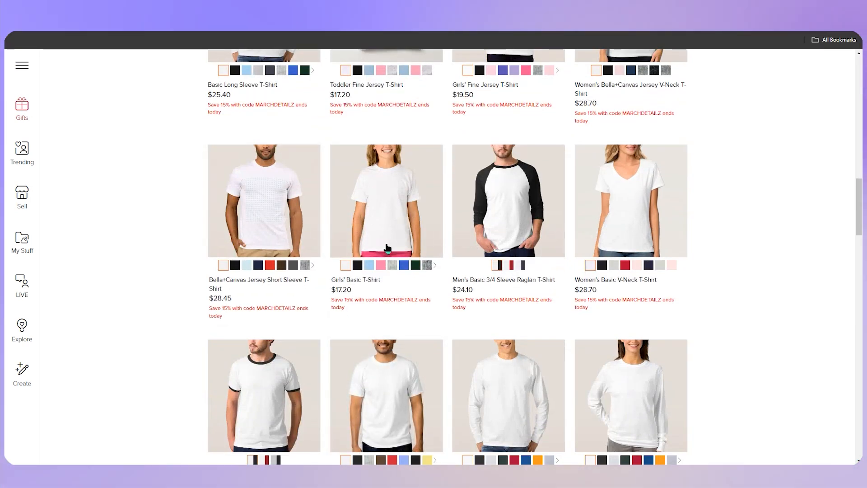
scroll(598, 370, down, 3)
scroll(623, 375, up, 4)
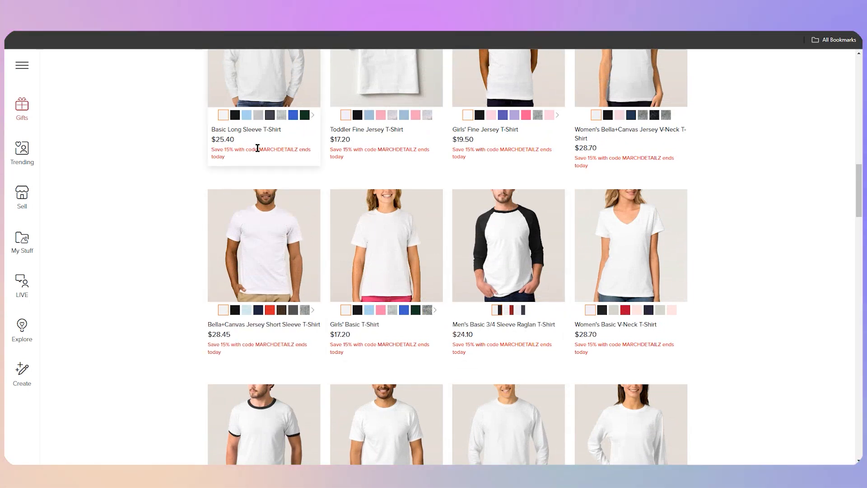
scroll(267, 161, down, 6)
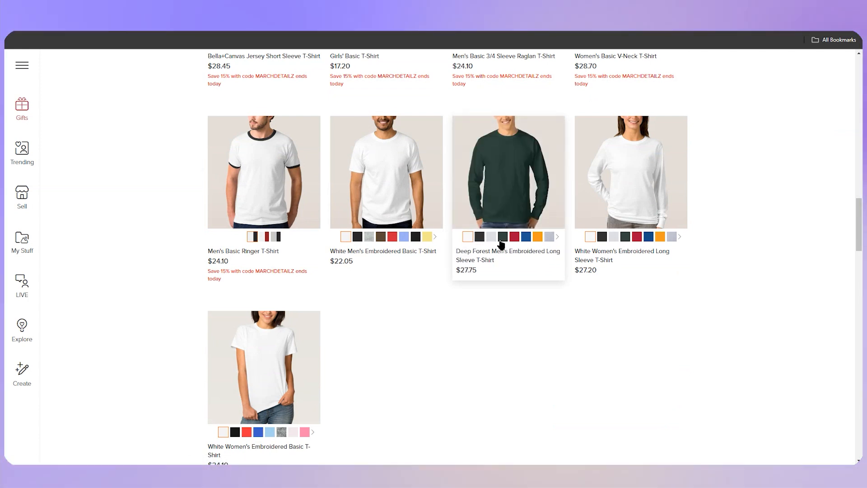
click(524, 238)
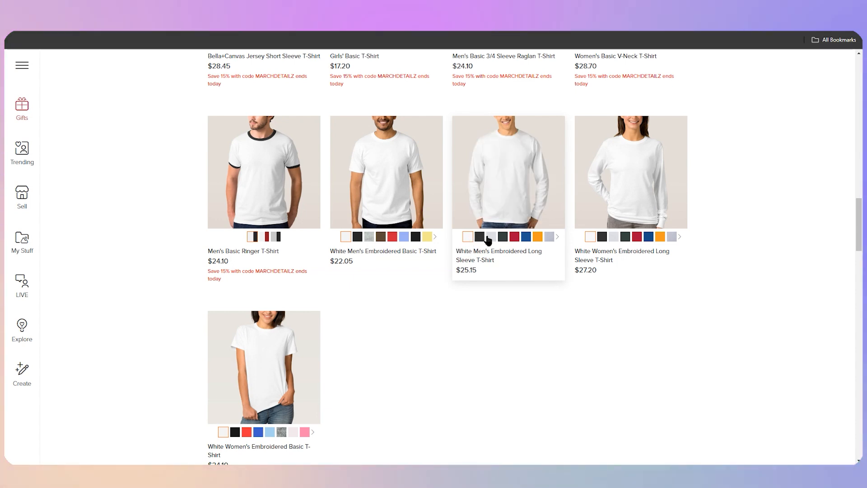
scroll(587, 307, up, 8)
scroll(528, 344, up, 12)
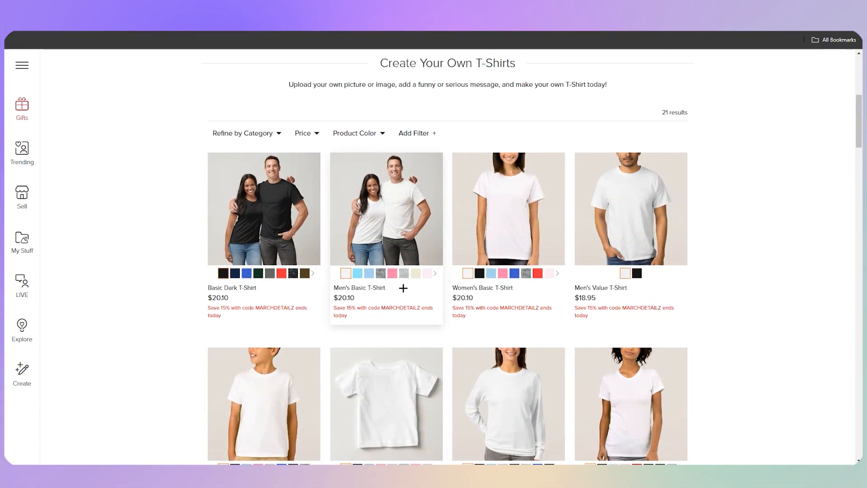
Choose the white Men's Basic T-Shirt, review its color and print options, and open it for customizing
scroll(375, 262, down, 1)
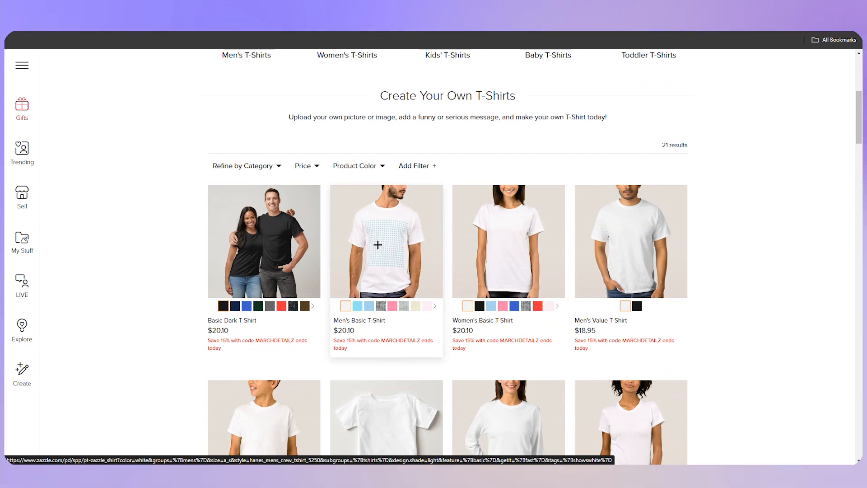
click(384, 248)
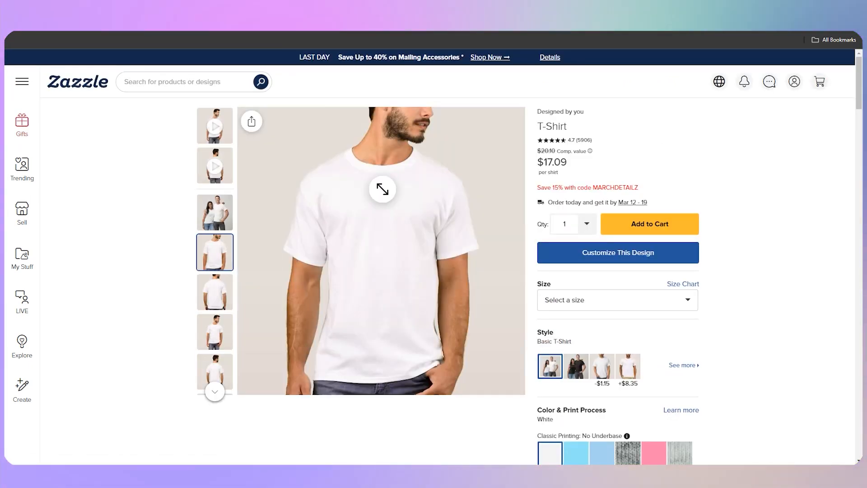
scroll(446, 218, down, 2)
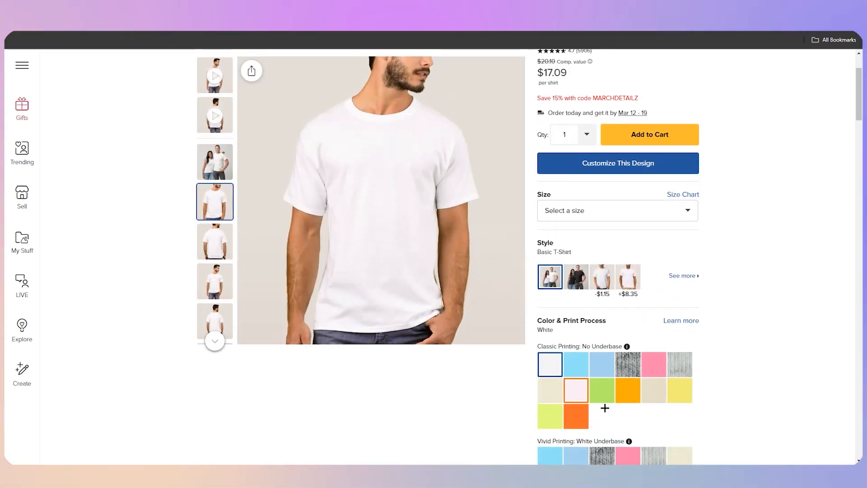
scroll(590, 358, down, 2)
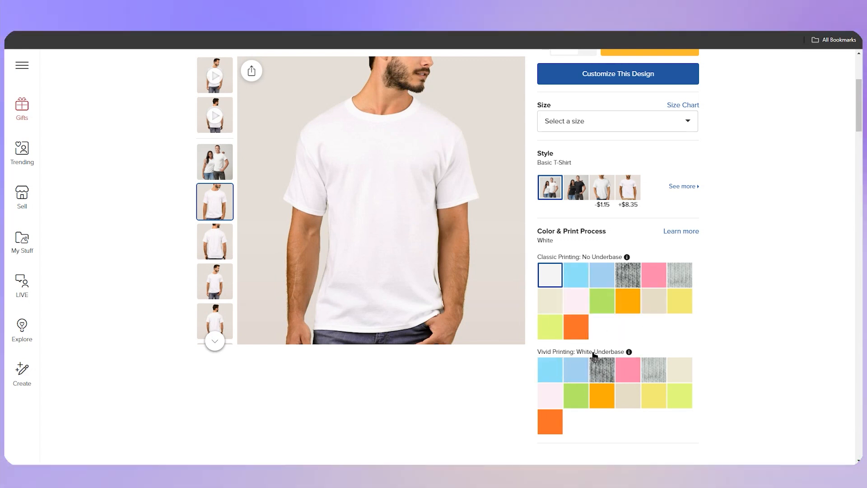
scroll(592, 344, up, 1)
scroll(592, 344, up, 2)
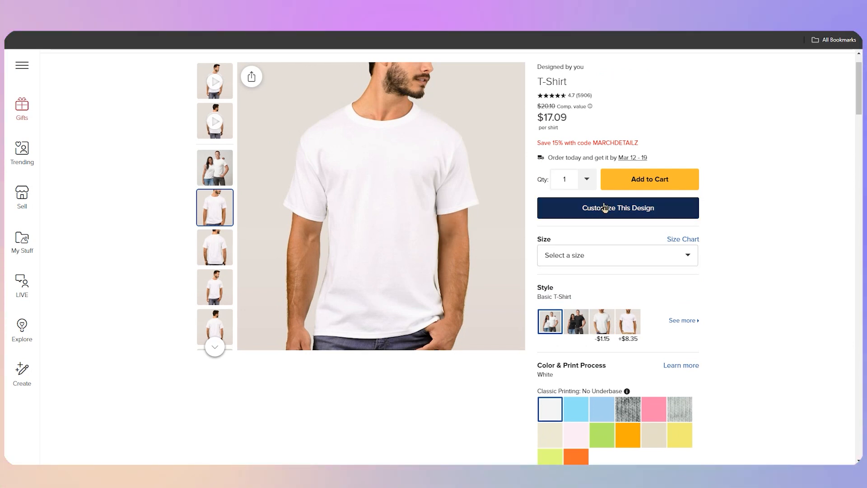
click(605, 207)
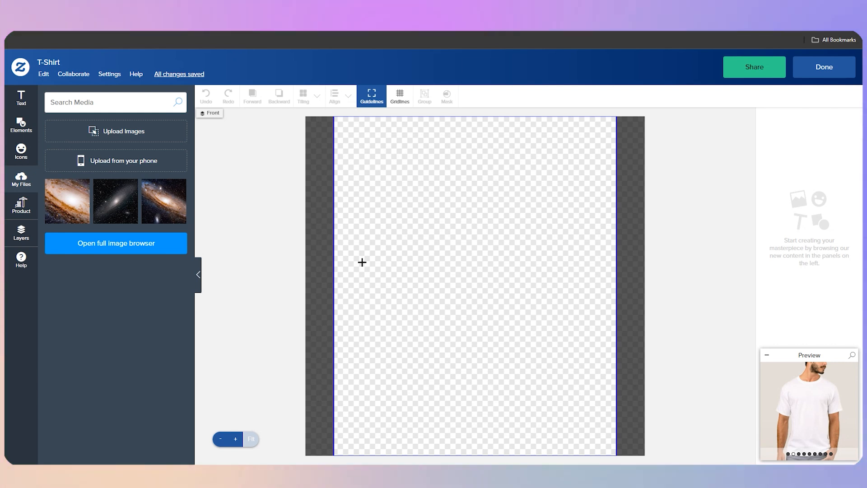
Briefly show and hide the canvas gridlines, and place the uploaded Andromeda_Galaxy_560mm_FL.jpg image on the shirt front
click(400, 96)
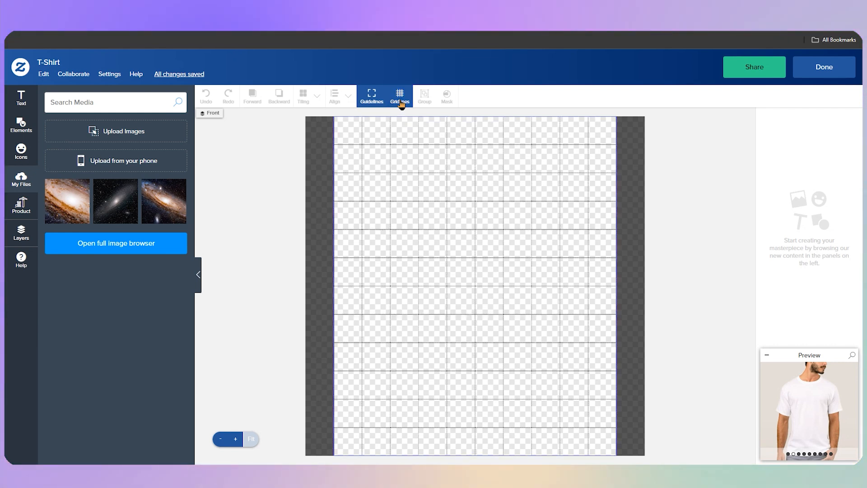
click(400, 97)
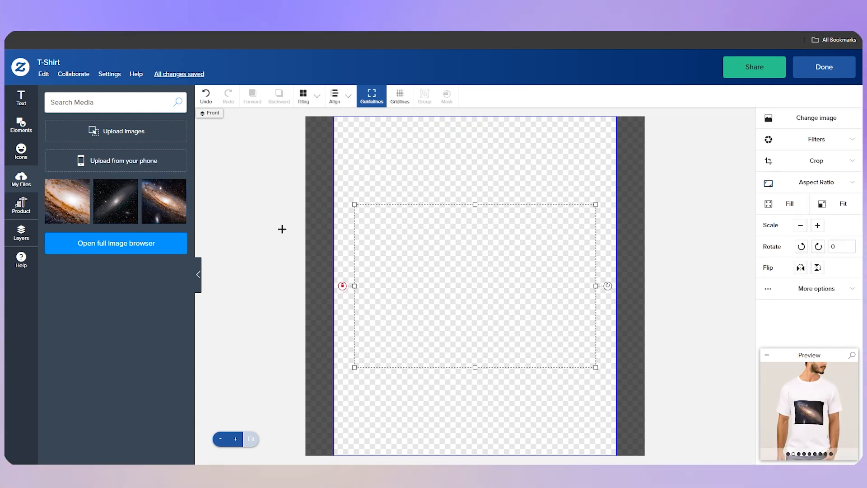
click(162, 212)
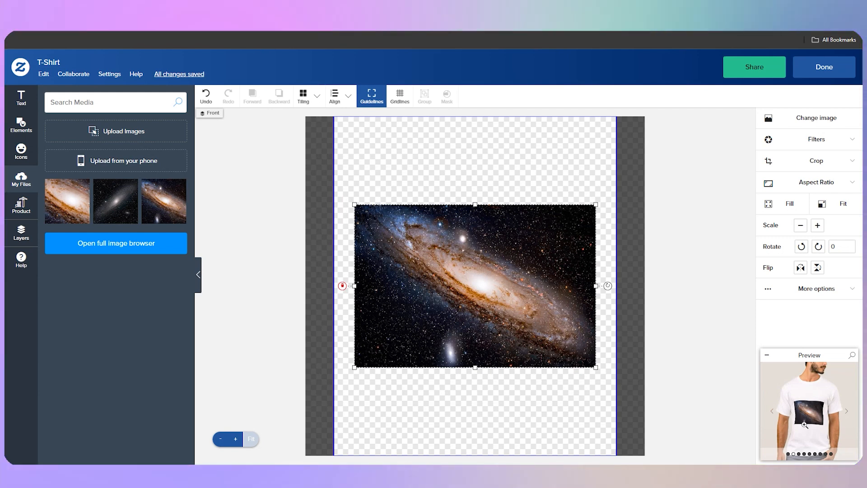
Examine the shirt in the enlarged preview and review the galaxy image's sizing and additional editing options
click(813, 420)
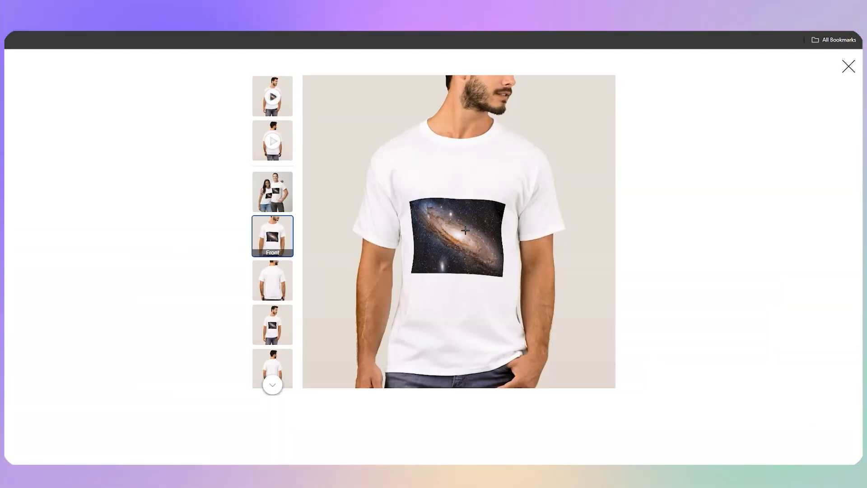
click(849, 66)
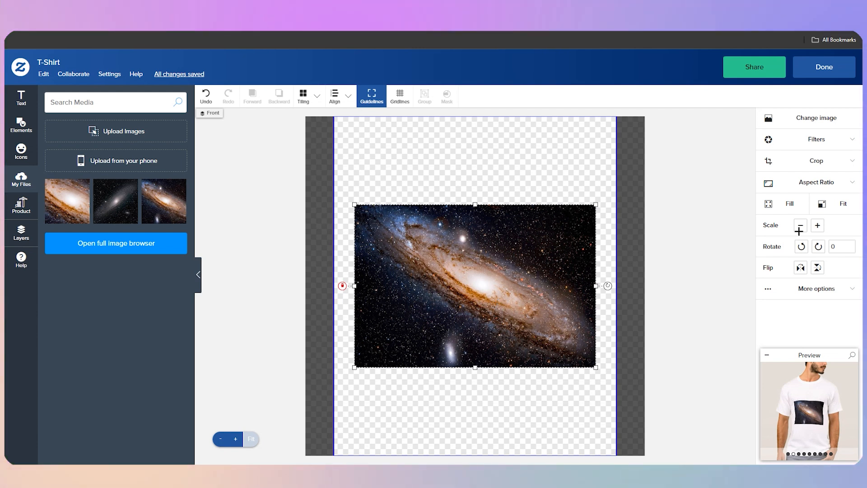
click(822, 207)
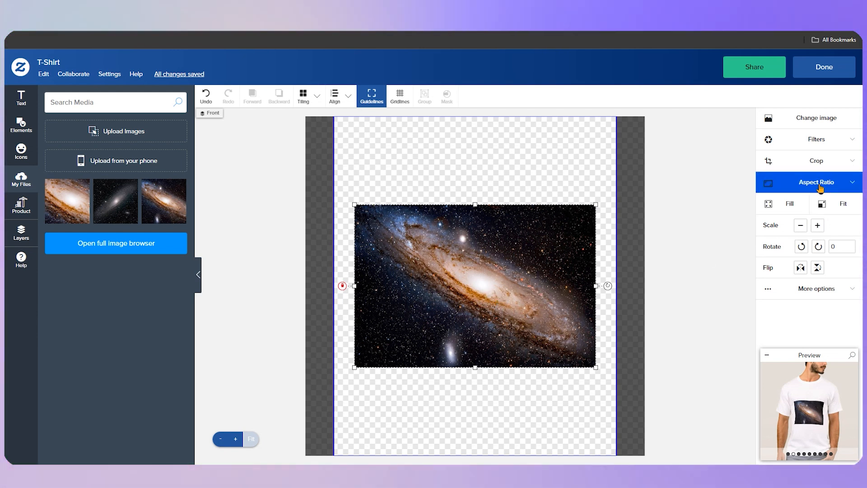
click(841, 294)
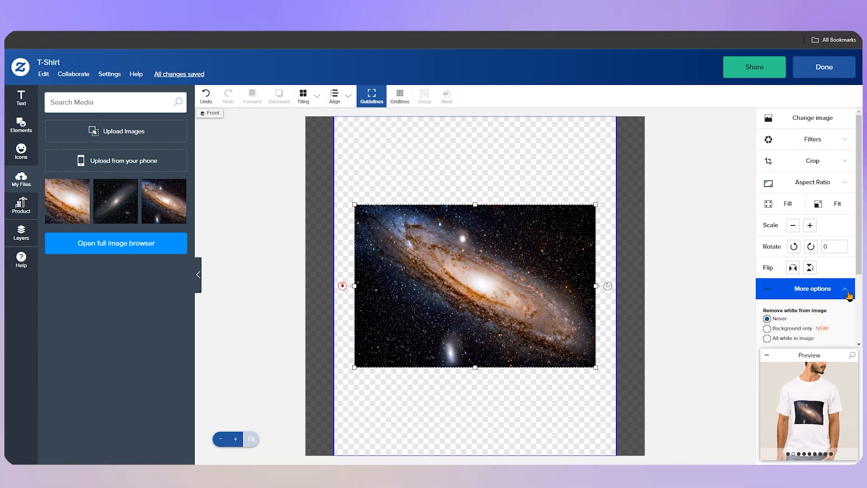
scroll(810, 302, down, 2)
scroll(815, 300, up, 1)
scroll(827, 302, up, 1)
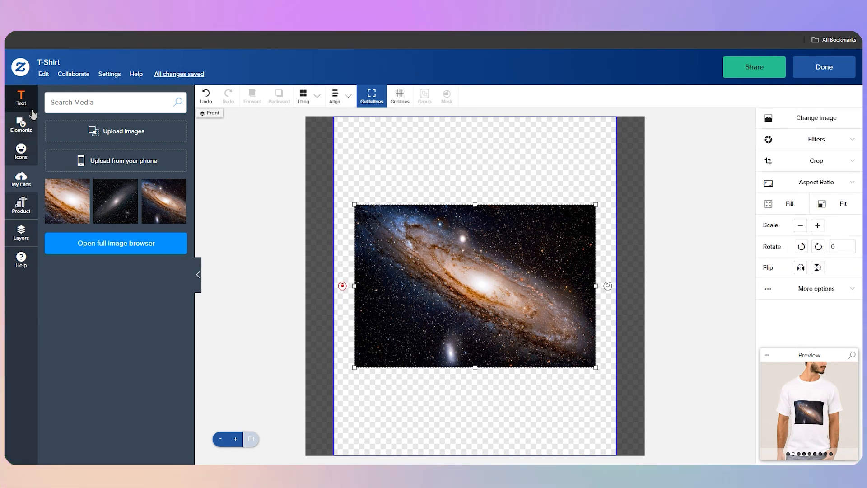
Look through the editor's shape elements, icon categories, design layers and product details
click(22, 123)
click(21, 150)
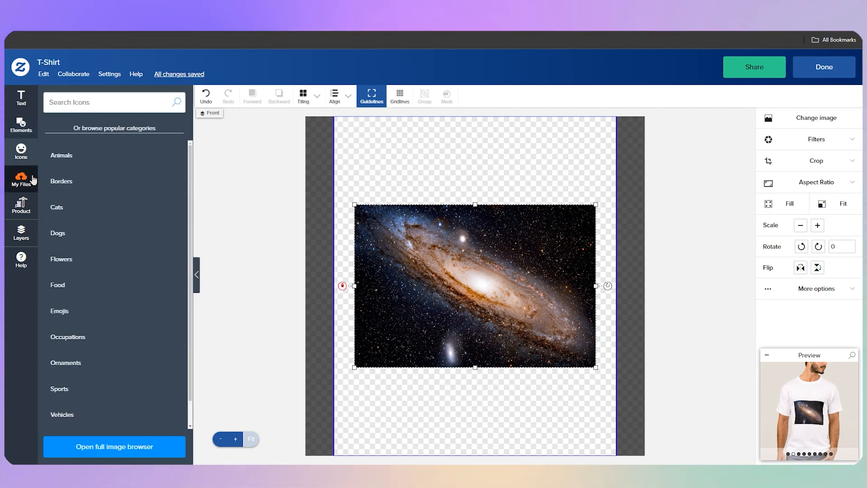
click(24, 221)
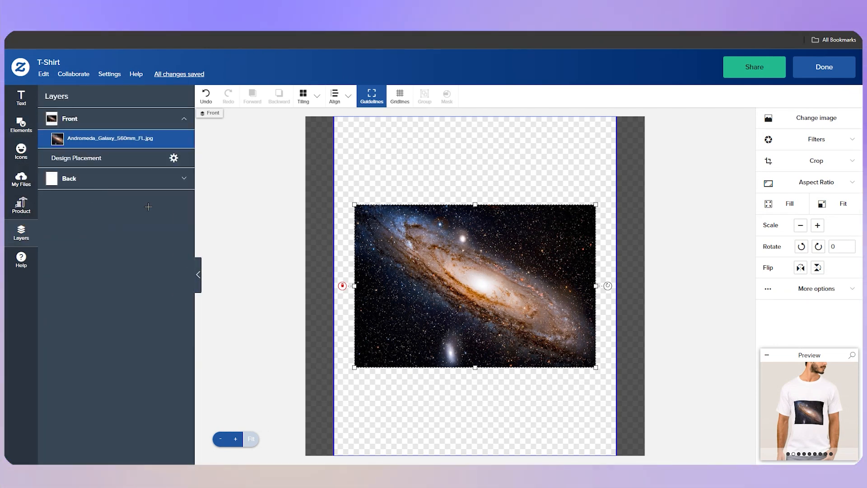
click(28, 207)
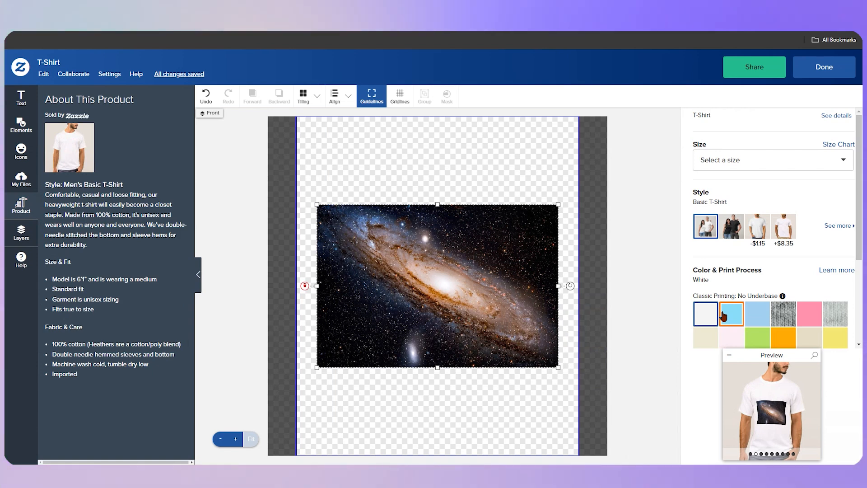
click(23, 127)
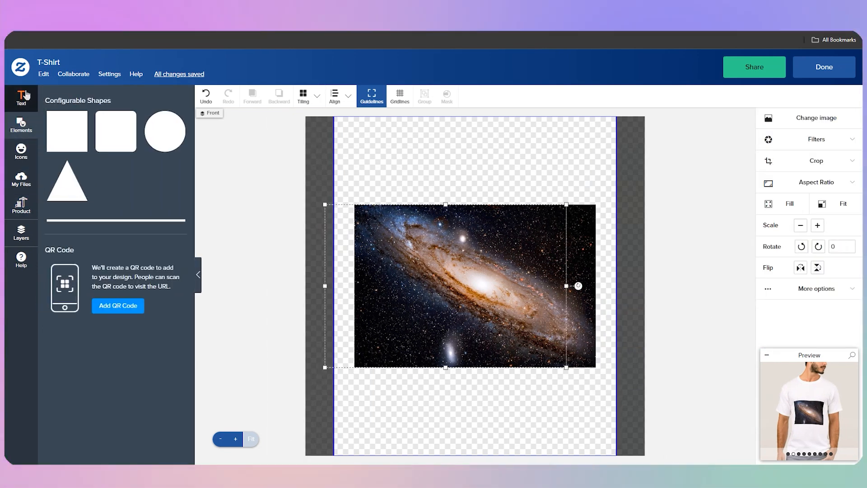
Add the text "ANDROMEDA" over the galaxy image and shrink it to a font size of about 58
click(25, 98)
click(116, 114)
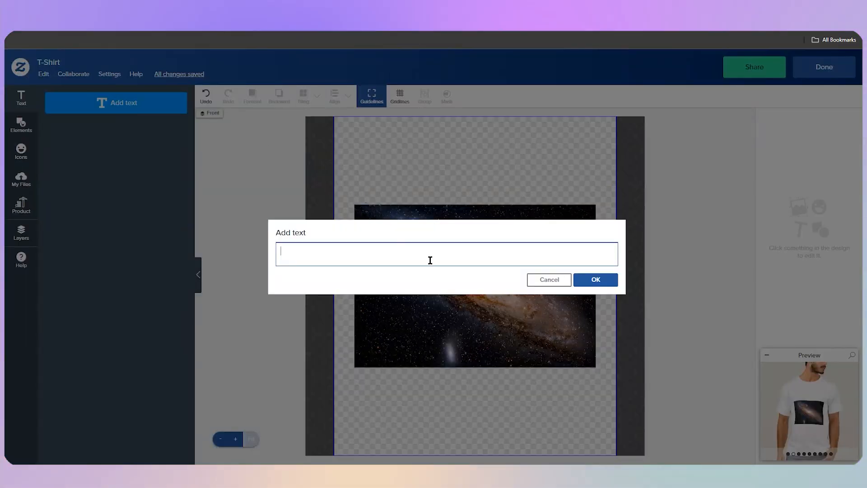
text(ANDROMEDA)
key(Return)
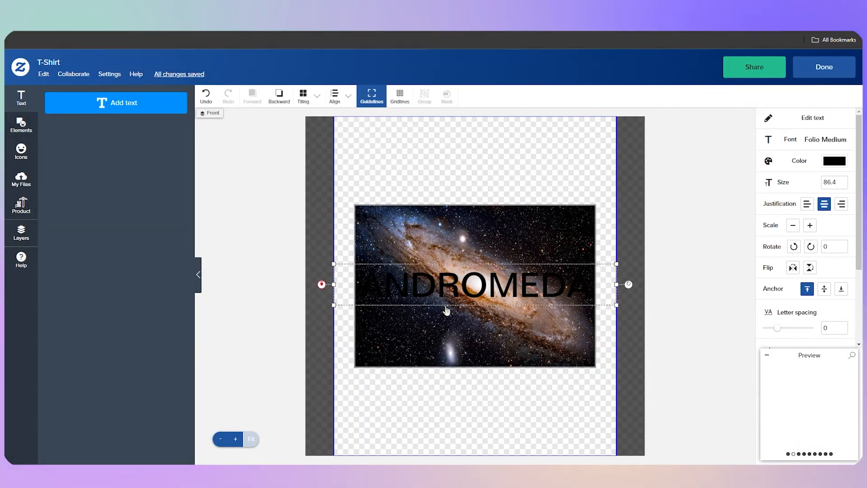
drag(479, 278, 474, 283)
drag(625, 277, 606, 277)
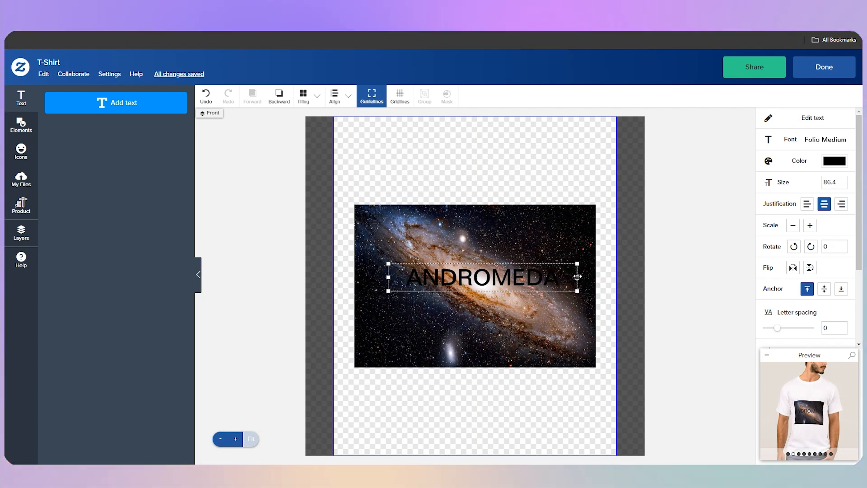
Color the ANDROMEDA text white (#FFFFFF) and move it to the lower edge of the galaxy image
click(830, 167)
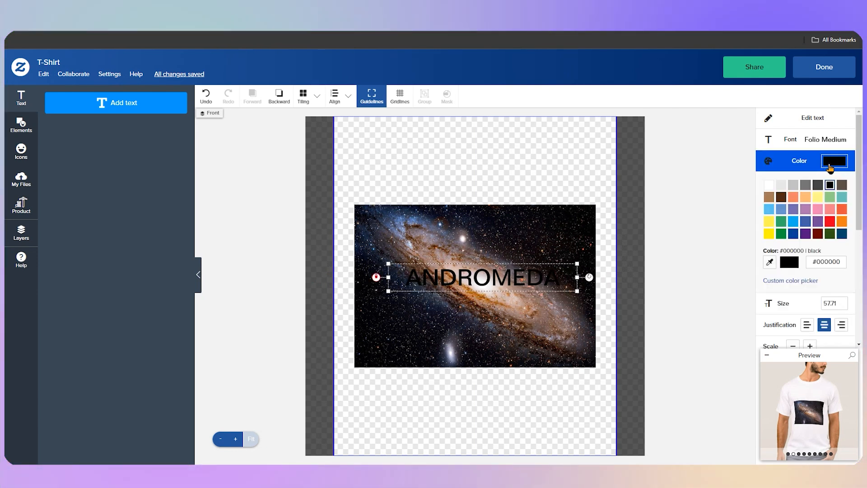
click(769, 186)
drag(543, 288, 535, 361)
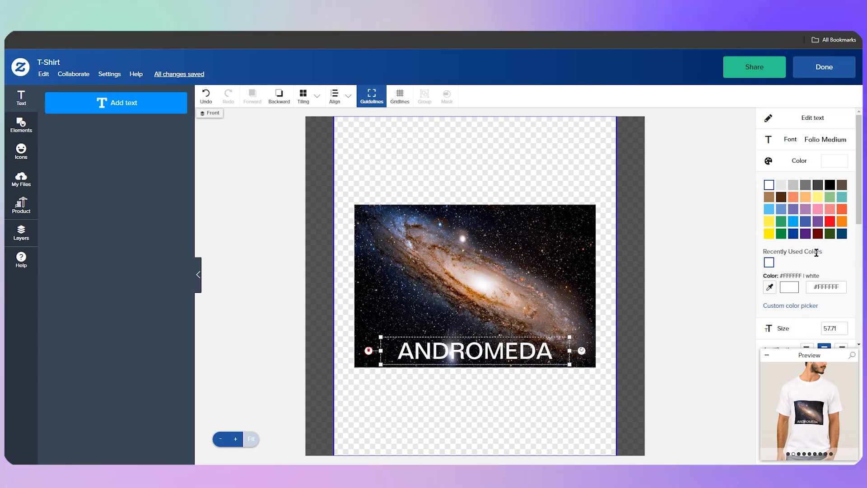
Set the ANDROMEDA text's line spacing to 1.75 and its letter spacing to 0.9
scroll(804, 280, down, 2)
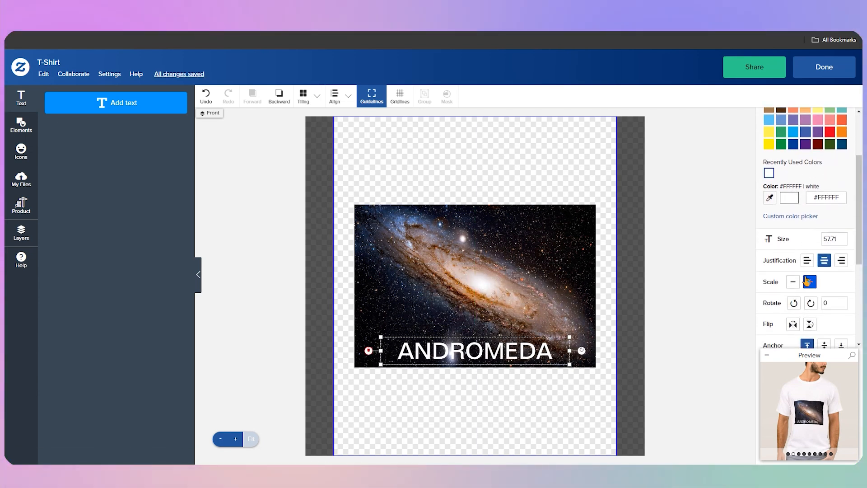
scroll(795, 266, down, 4)
drag(790, 256, 792, 256)
drag(777, 217, 789, 217)
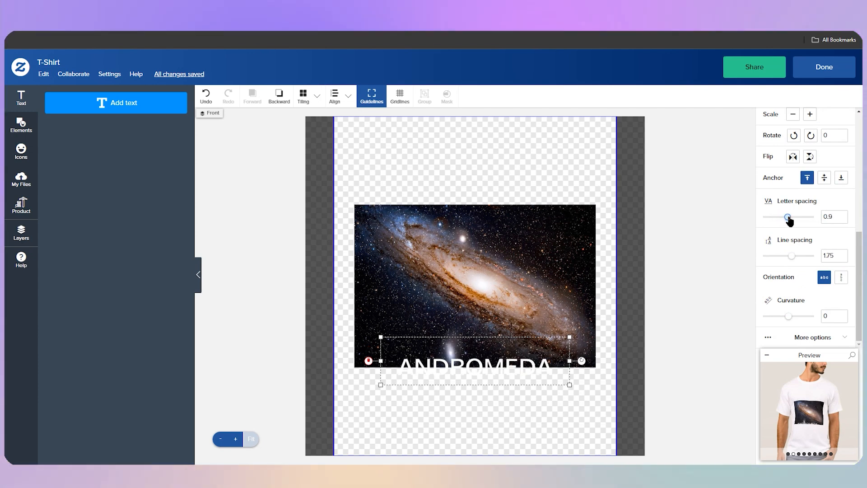
Center the ANDROMEDA text on the galaxy image and change its font to Folio Bold
drag(479, 277, 478, 277)
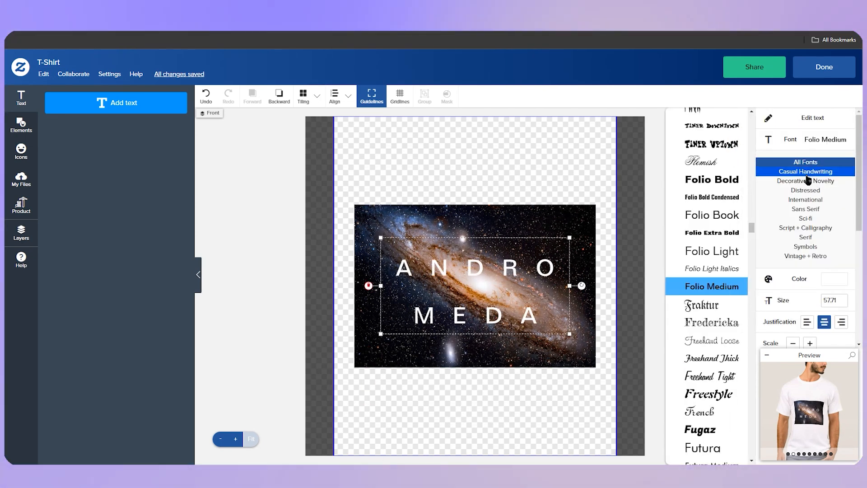
click(806, 144)
click(800, 140)
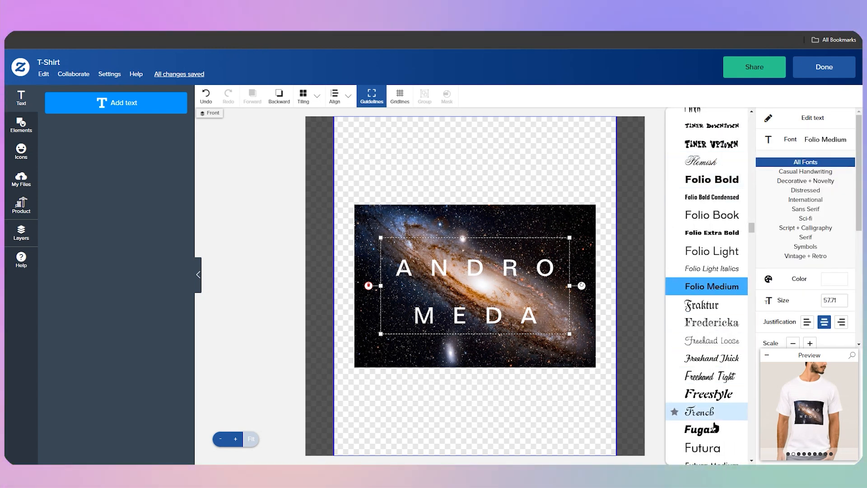
click(712, 185)
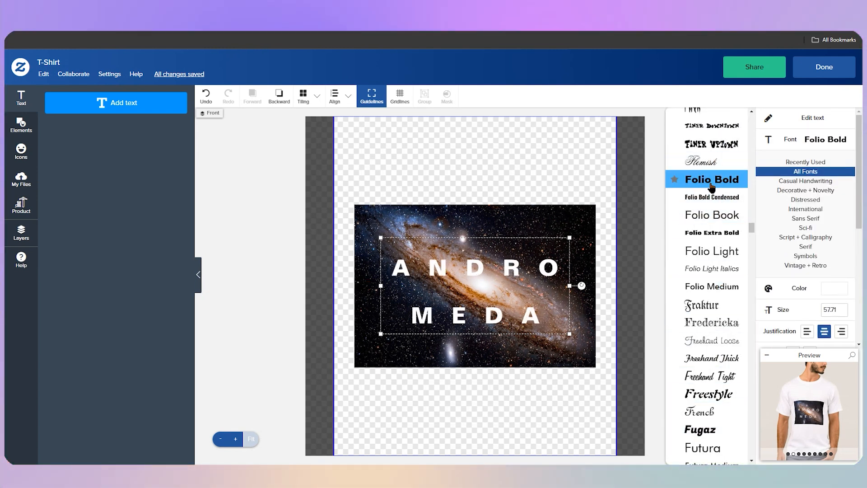
click(589, 422)
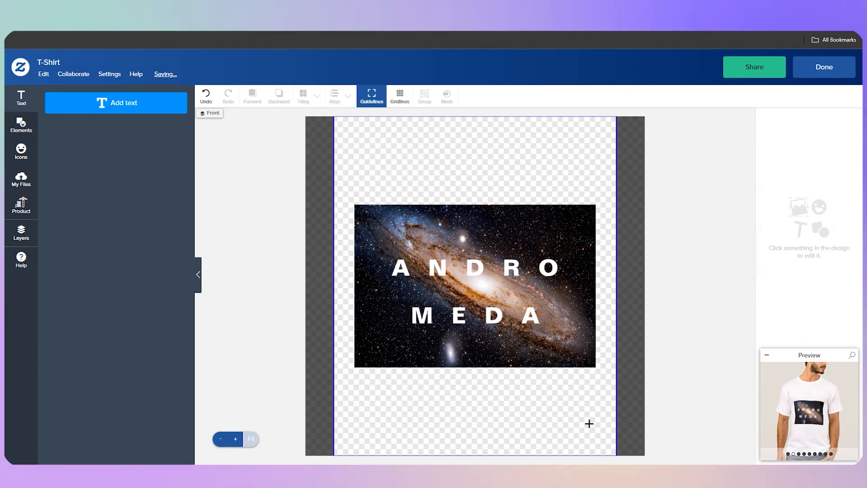
Check the enlarged T-shirt preview from the back and the front
click(813, 406)
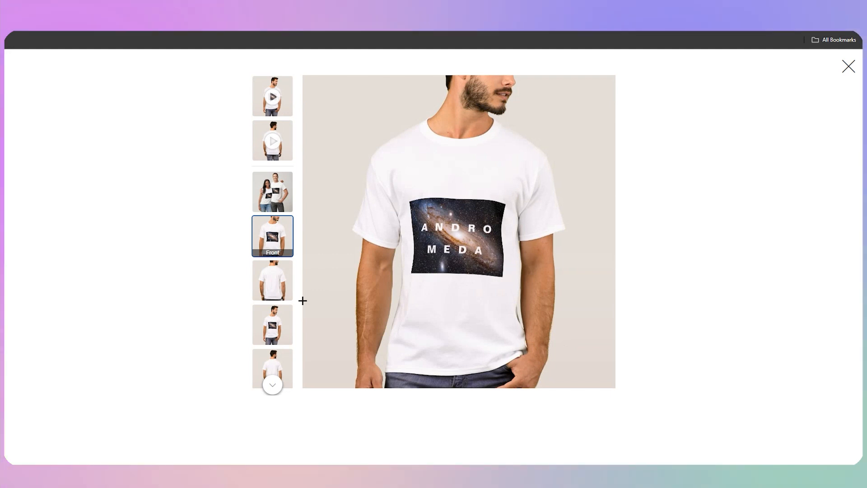
click(273, 279)
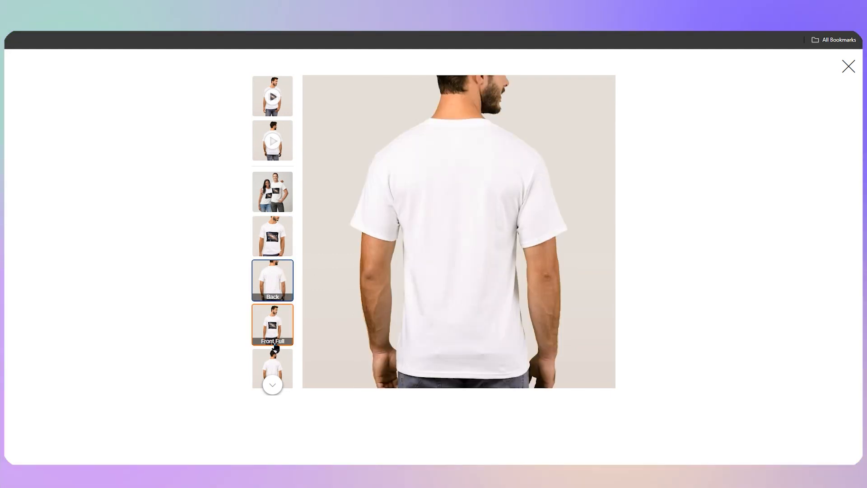
click(276, 228)
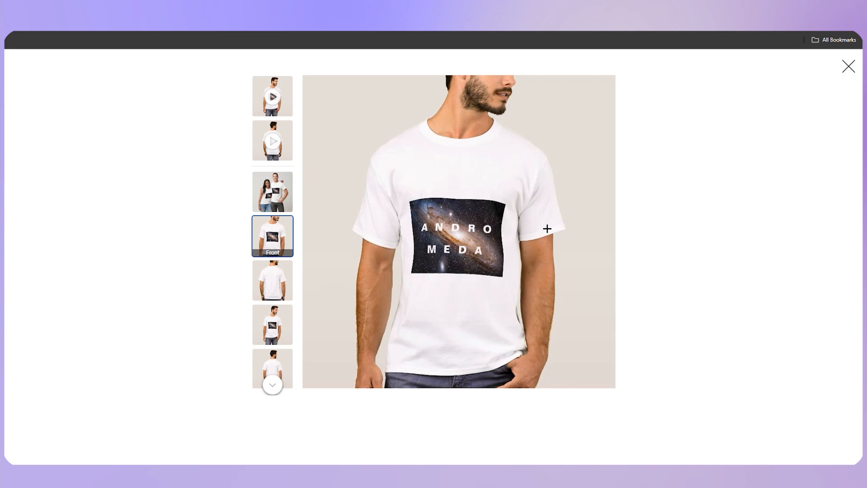
click(848, 66)
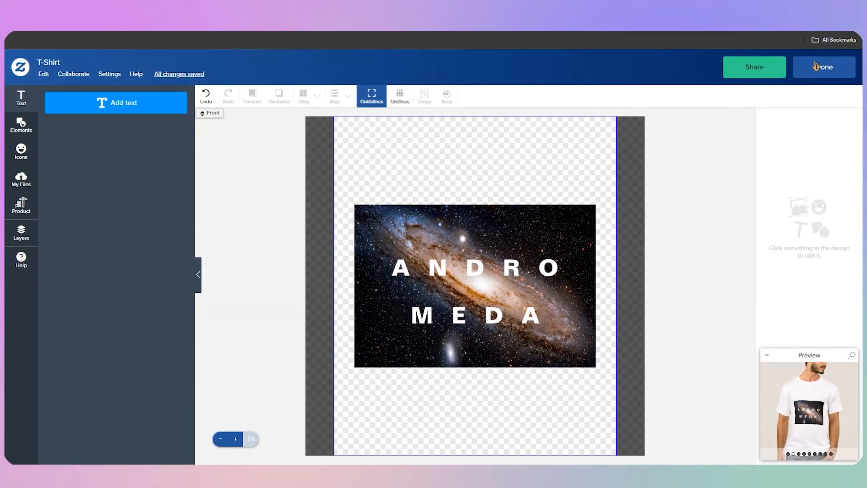
Finish the design with the size Adult M and open the form for posting the T-shirt for sale
click(815, 66)
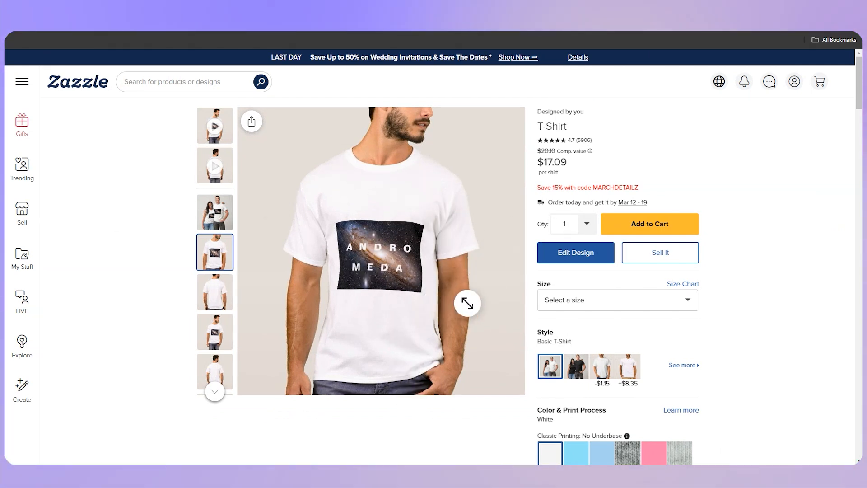
click(596, 302)
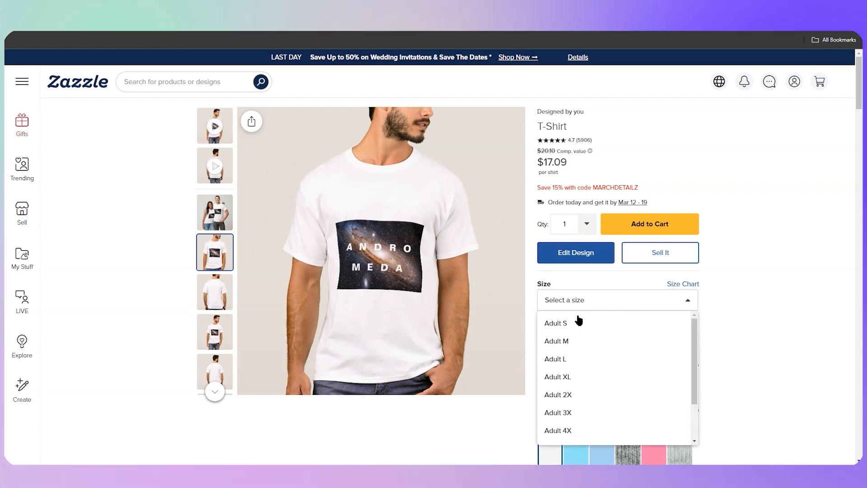
click(583, 344)
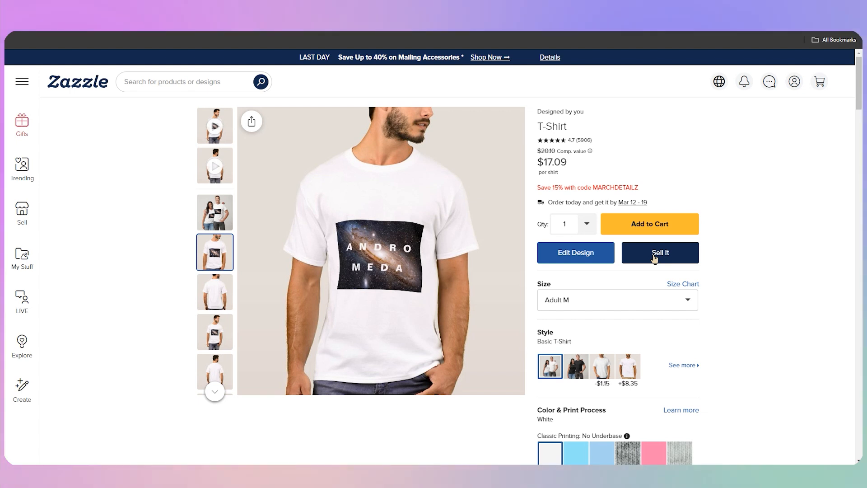
click(660, 252)
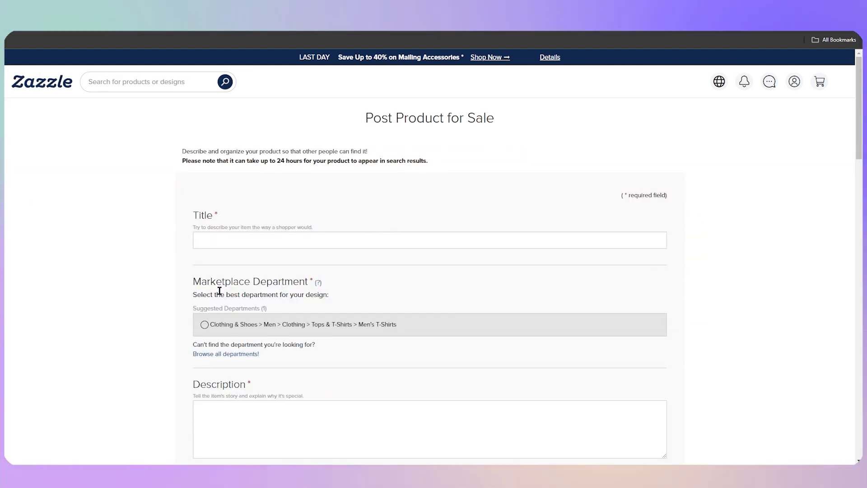
Look through the sale form and the choices for which product options the design can be sold on
scroll(307, 290, down, 3)
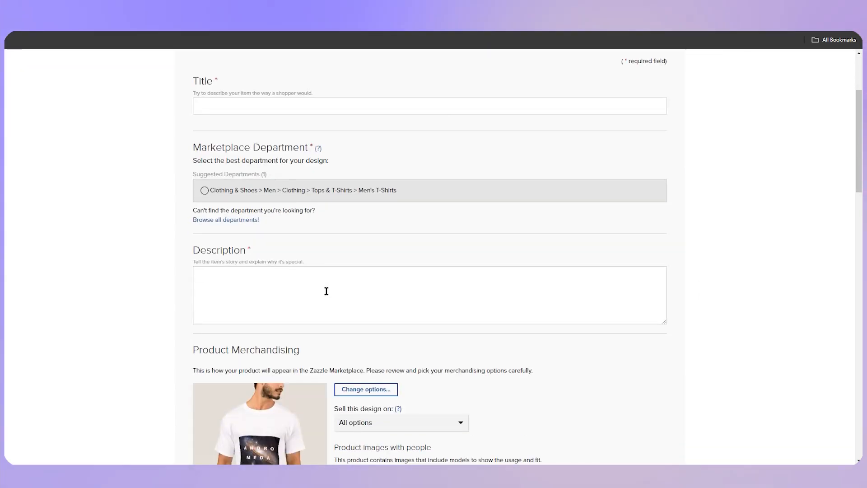
scroll(294, 289, down, 4)
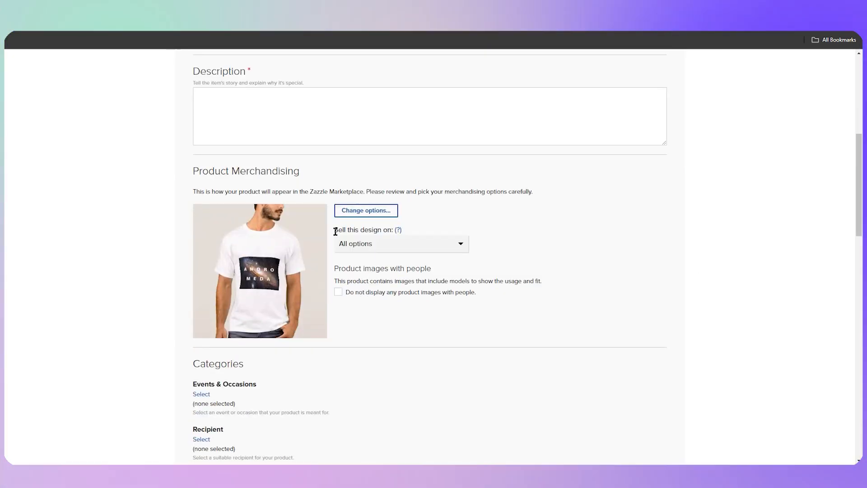
click(366, 251)
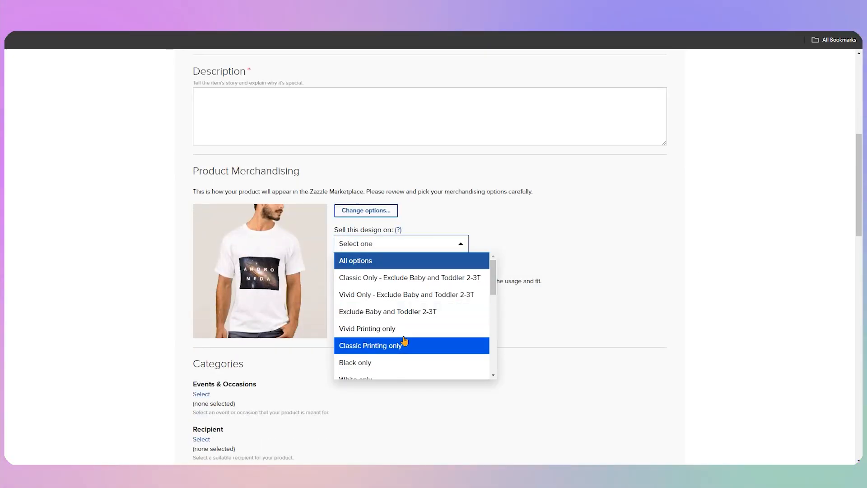
scroll(406, 334, down, 5)
scroll(437, 343, up, 5)
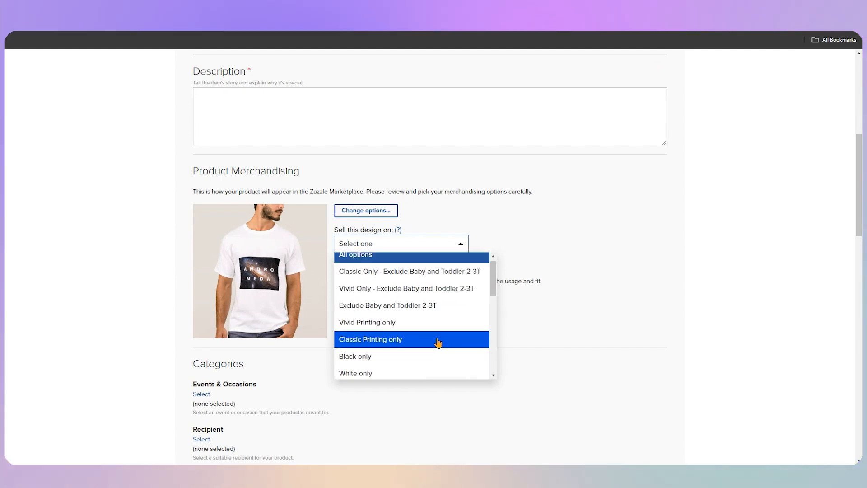
scroll(426, 350, down, 6)
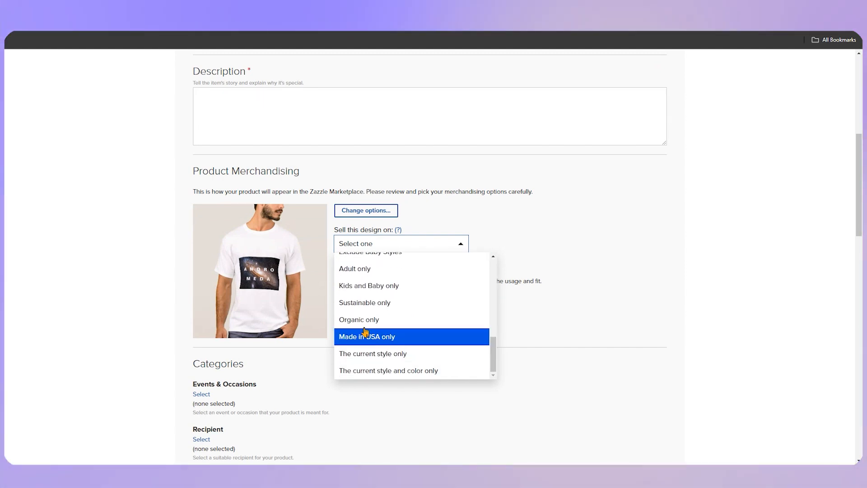
scroll(389, 329, up, 8)
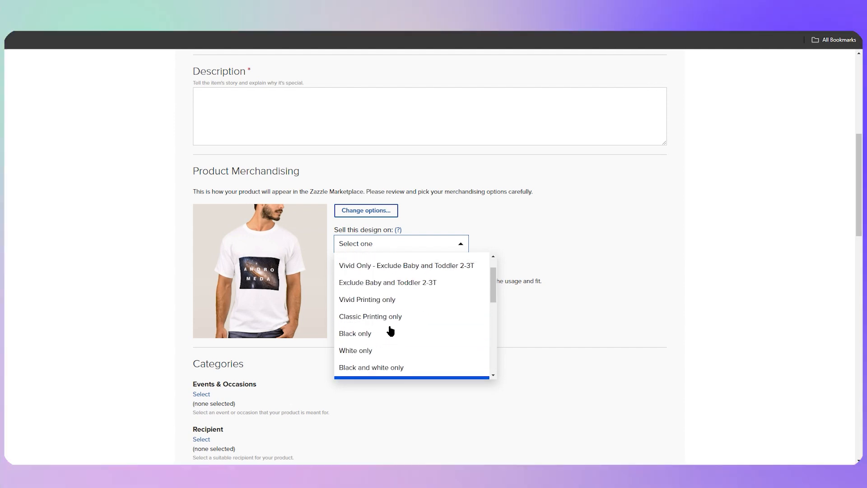
scroll(410, 413, down, 2)
scroll(405, 402, up, 2)
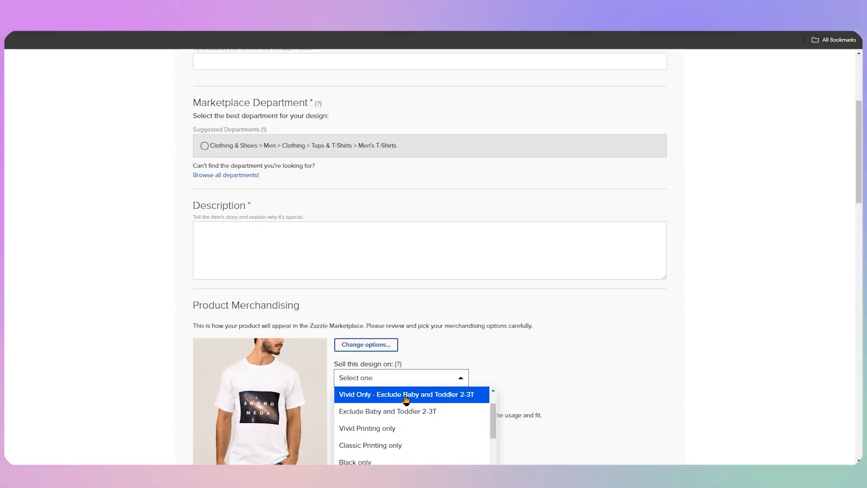
click(403, 395)
scroll(503, 297, down, 1)
scroll(503, 296, down, 9)
scroll(449, 226, up, 12)
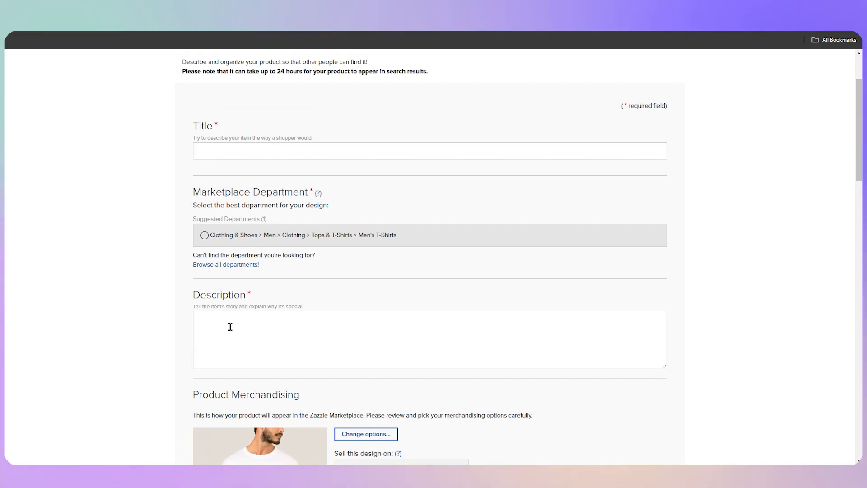
Assign the product to the marketplace department Clothing & Shoes > Men > Clothing > Tops & T-Shirts > Men's T-Shirts
click(204, 235)
scroll(349, 302, down, 8)
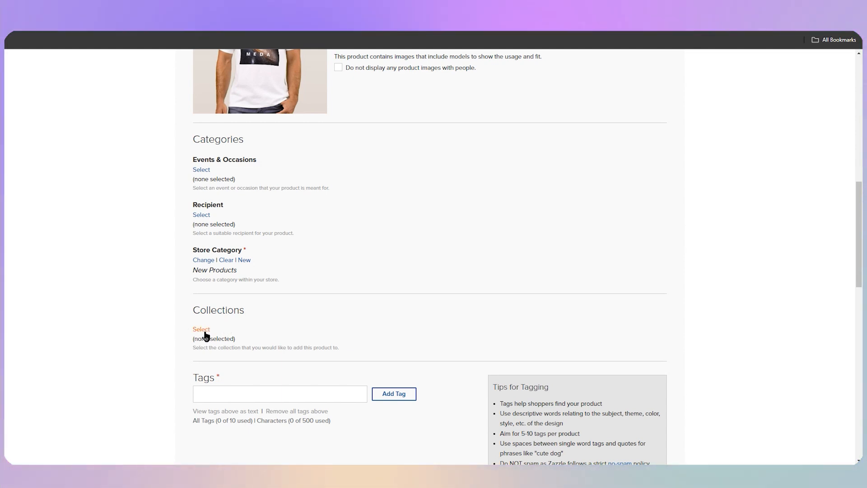
scroll(211, 332, up, 10)
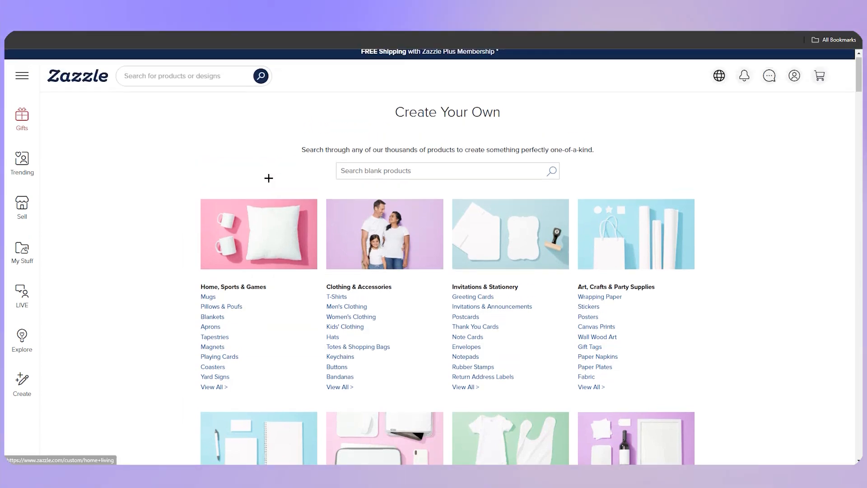
Open the account's Collections page and examine the form for creating a new collection
click(22, 90)
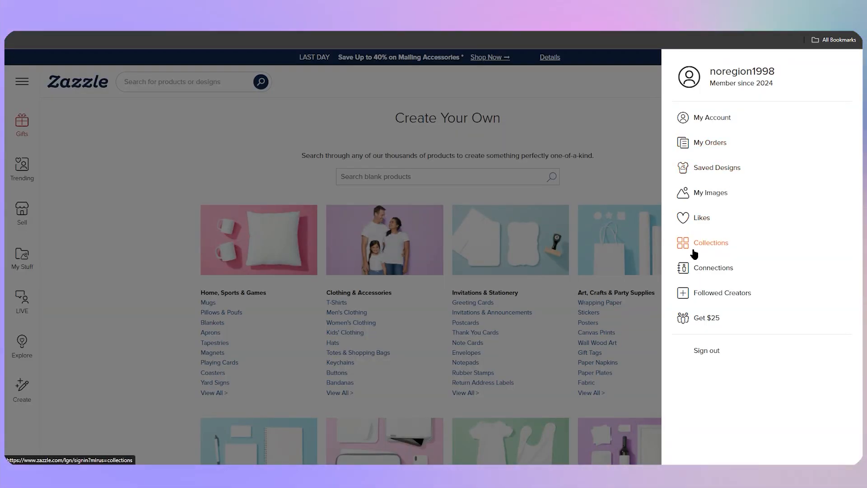
click(803, 95)
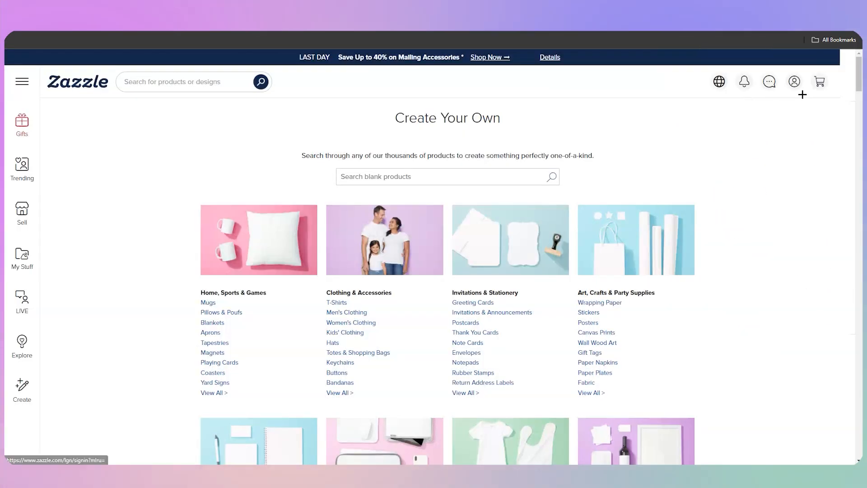
click(794, 83)
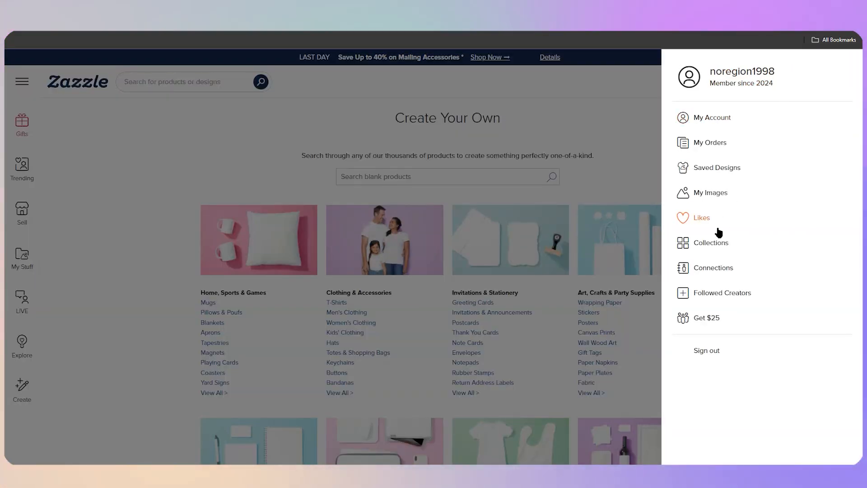
click(706, 251)
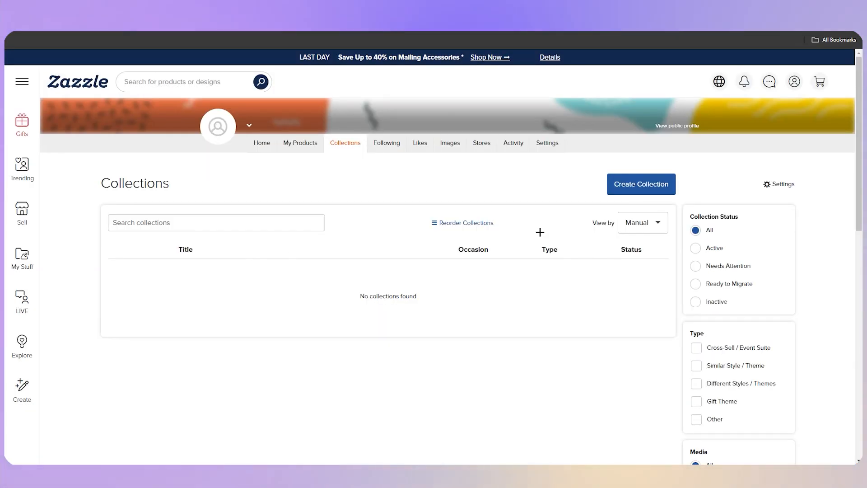
click(641, 184)
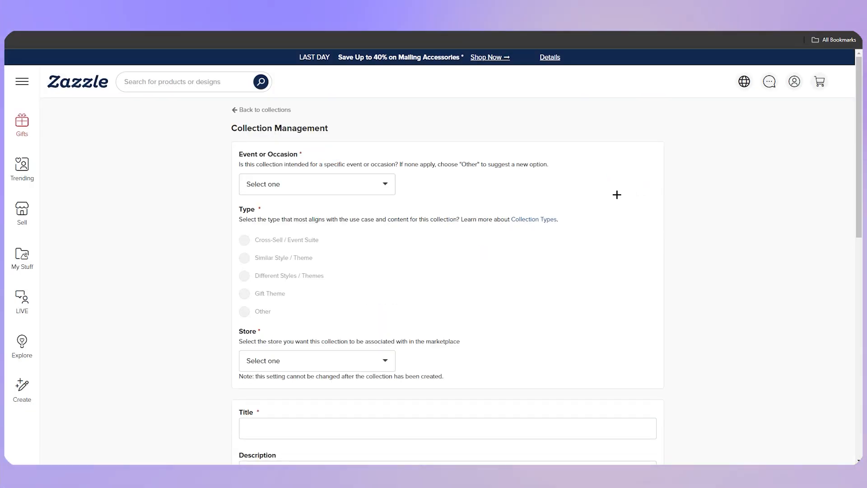
scroll(304, 191, down, 3)
scroll(314, 226, up, 3)
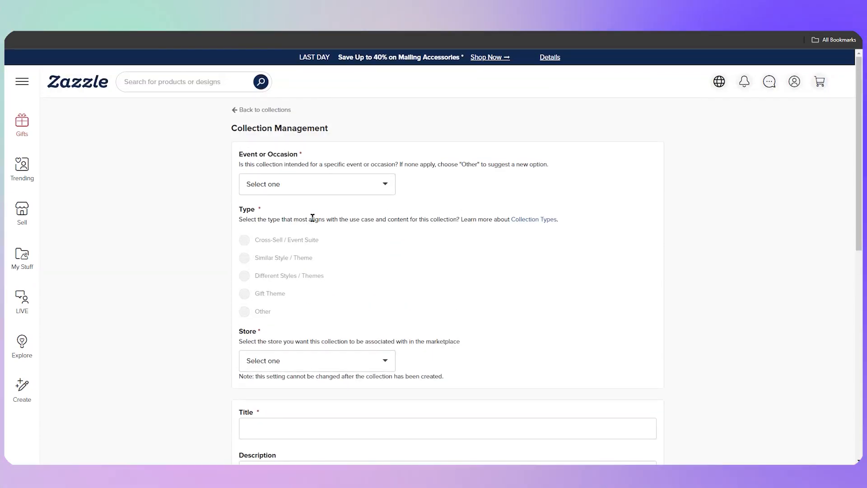
scroll(312, 217, down, 2)
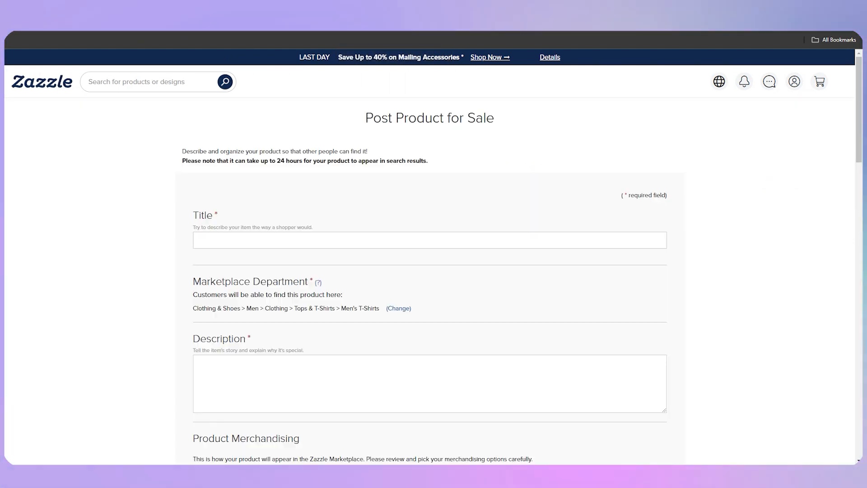
Review the sale form's tags, audience, visibility and royalty settings, and its required title and description fields
scroll(362, 277, down, 15)
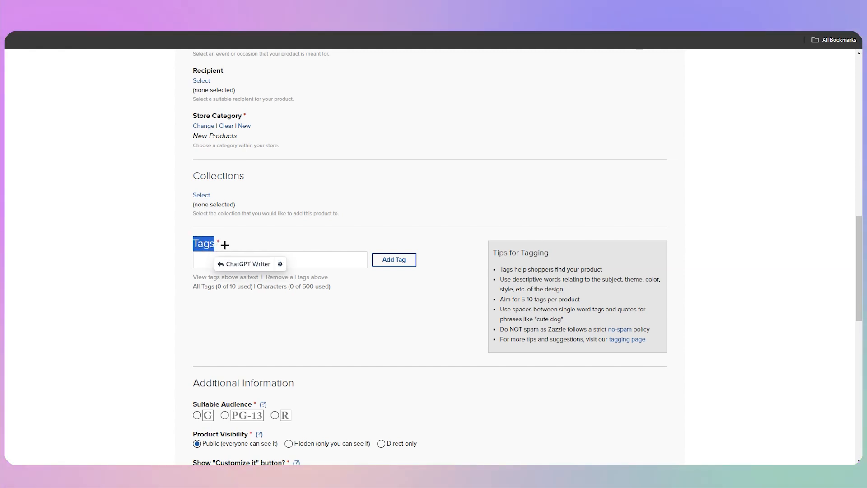
scroll(370, 300, down, 8)
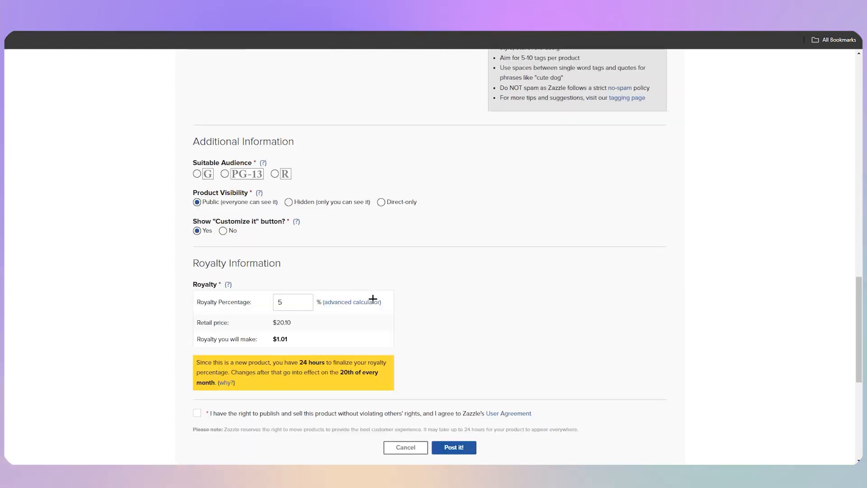
scroll(215, 244, up, 2)
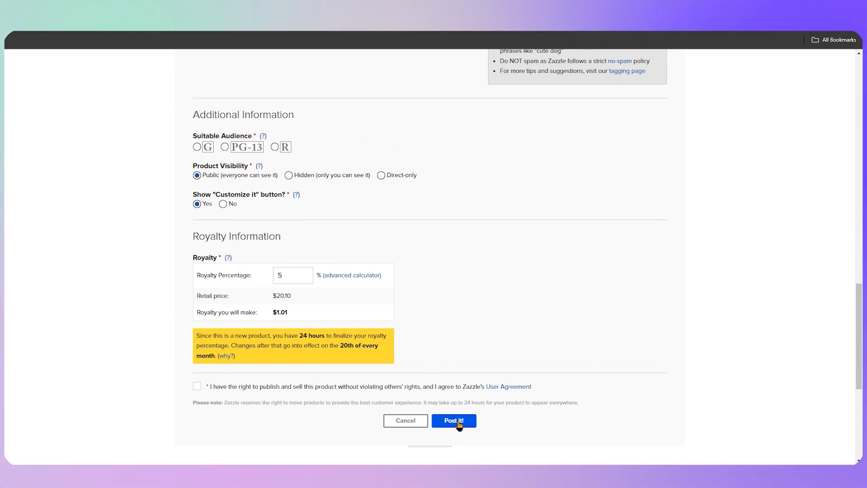
scroll(469, 283, up, 15)
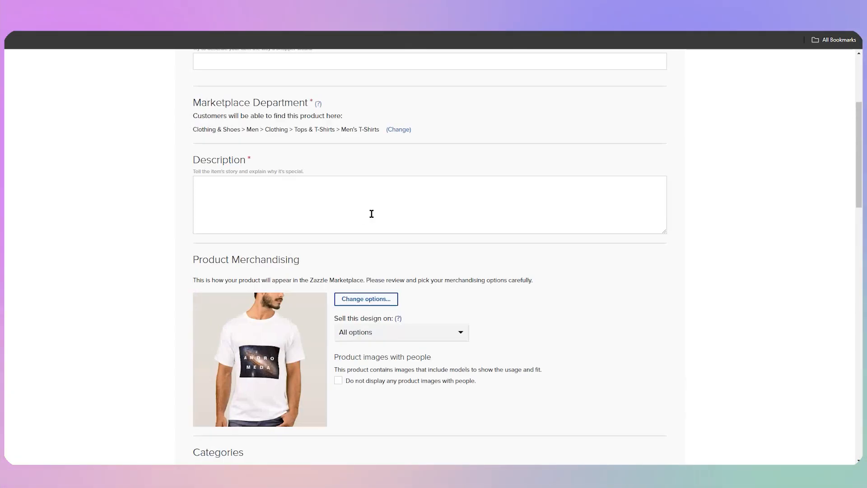
scroll(463, 217, up, 5)
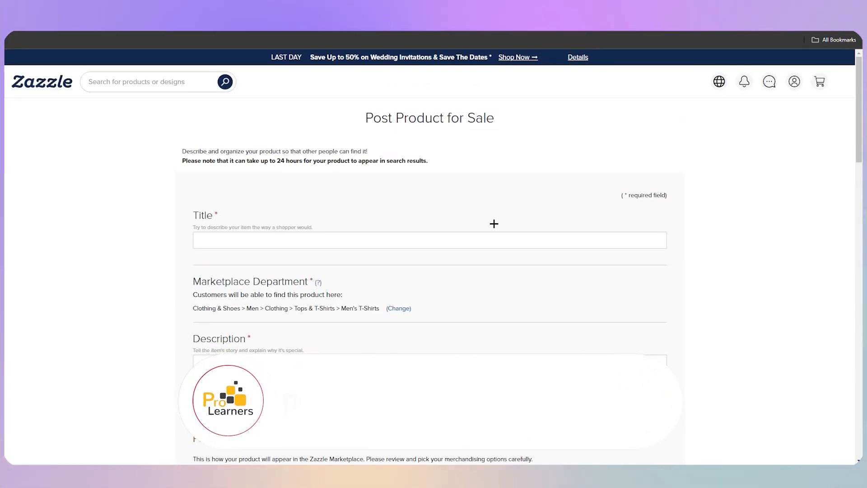